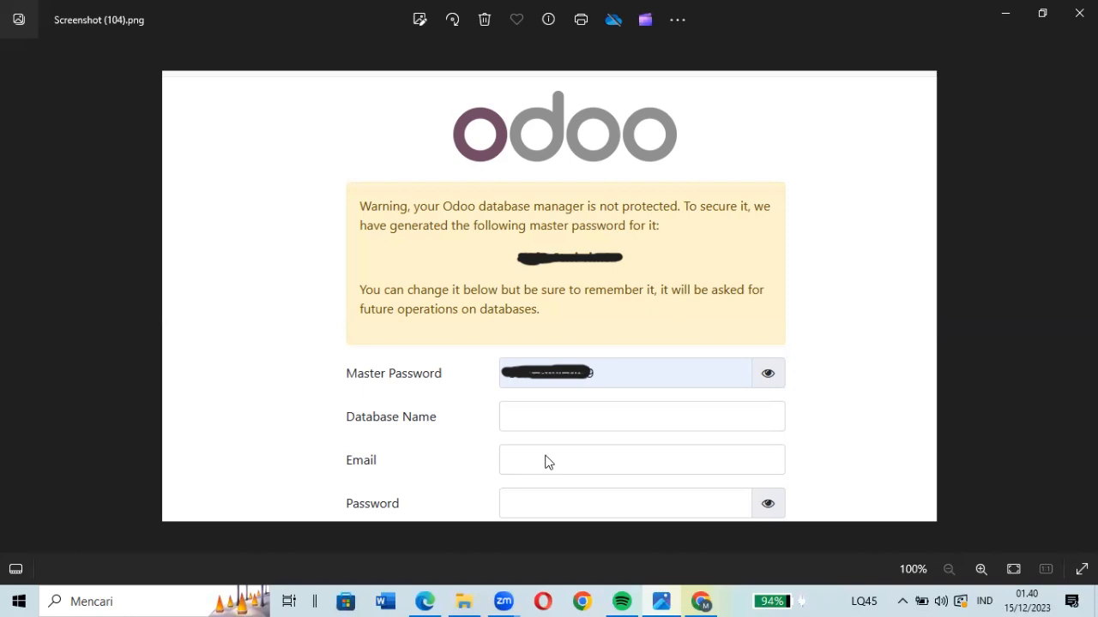
- Switch to the Edge browser showing Odoo and open the Purchase app's requests for quotation
click(432, 600)
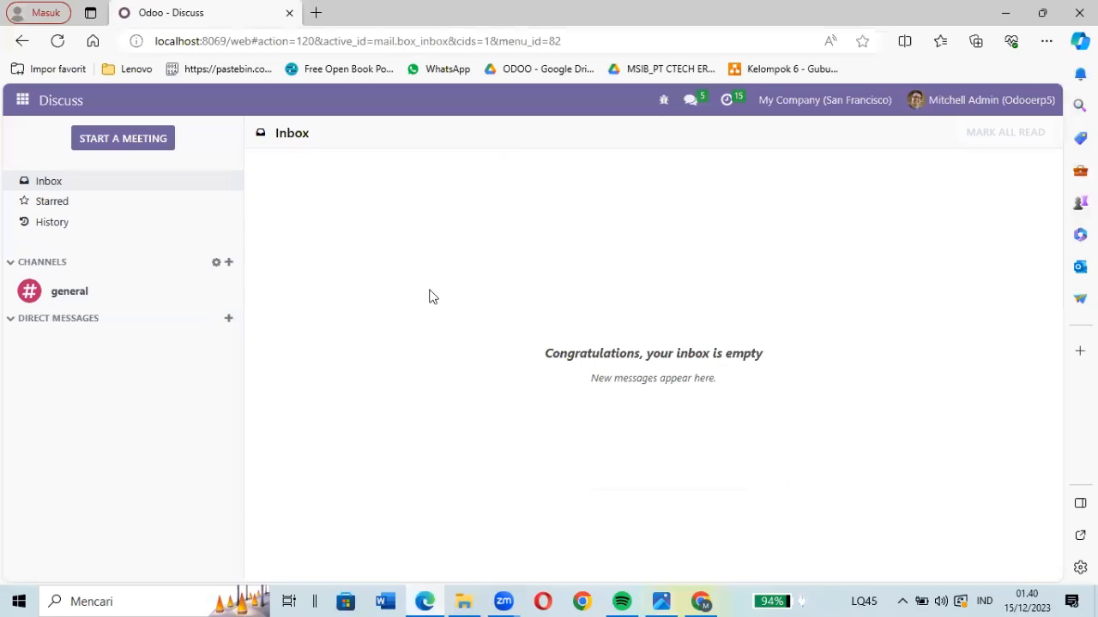
click(19, 109)
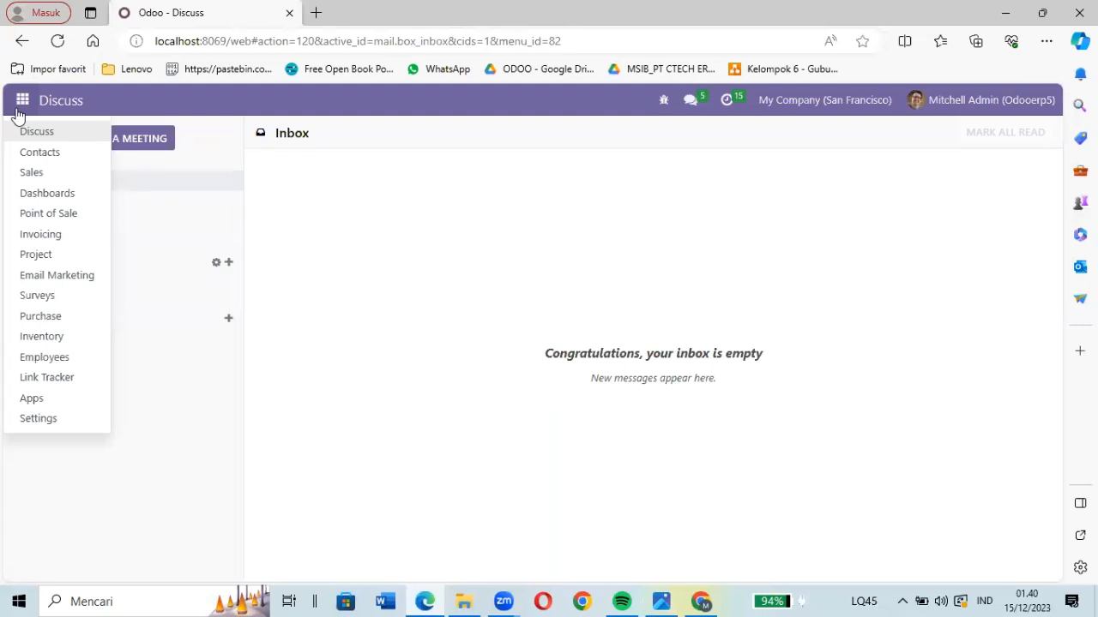
click(76, 324)
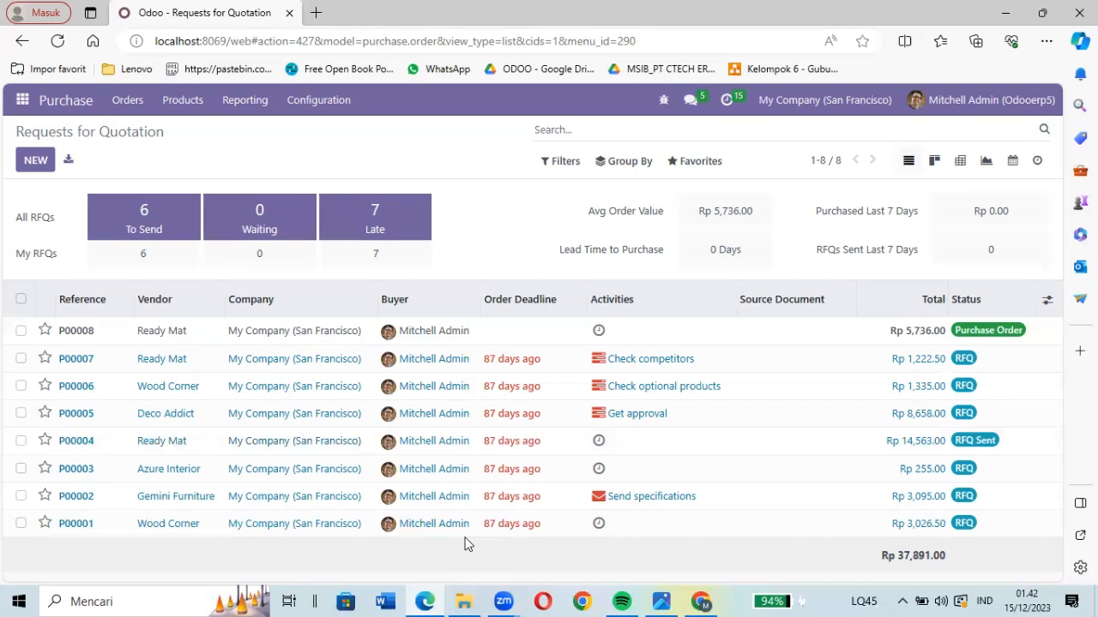
- View the requests for quotation as kanban cards, as a pivot table and as a graph
click(932, 175)
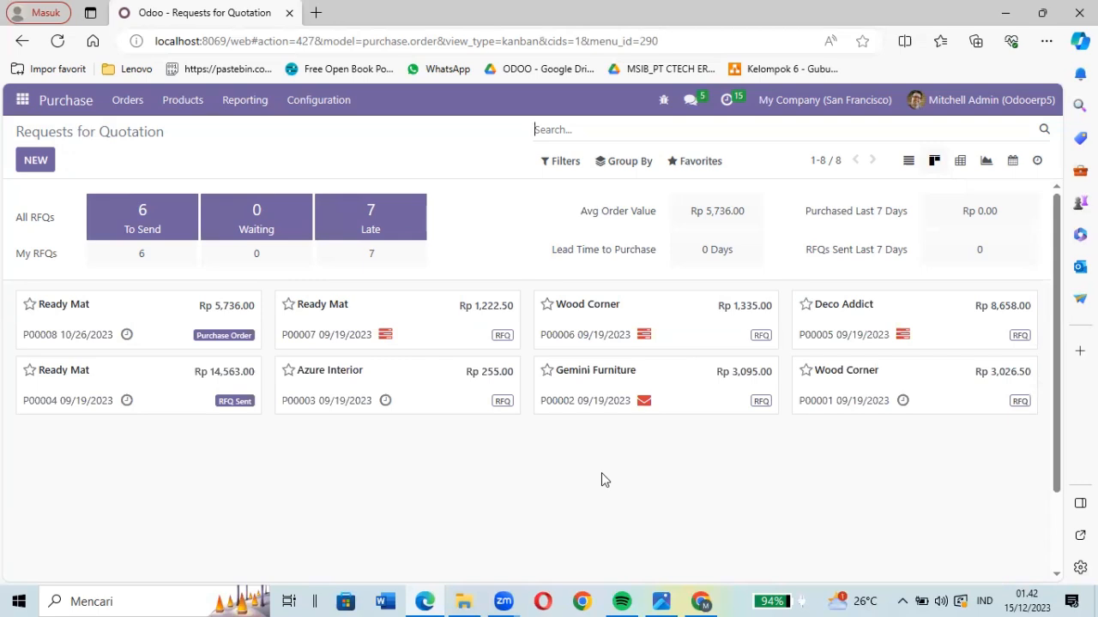
click(961, 166)
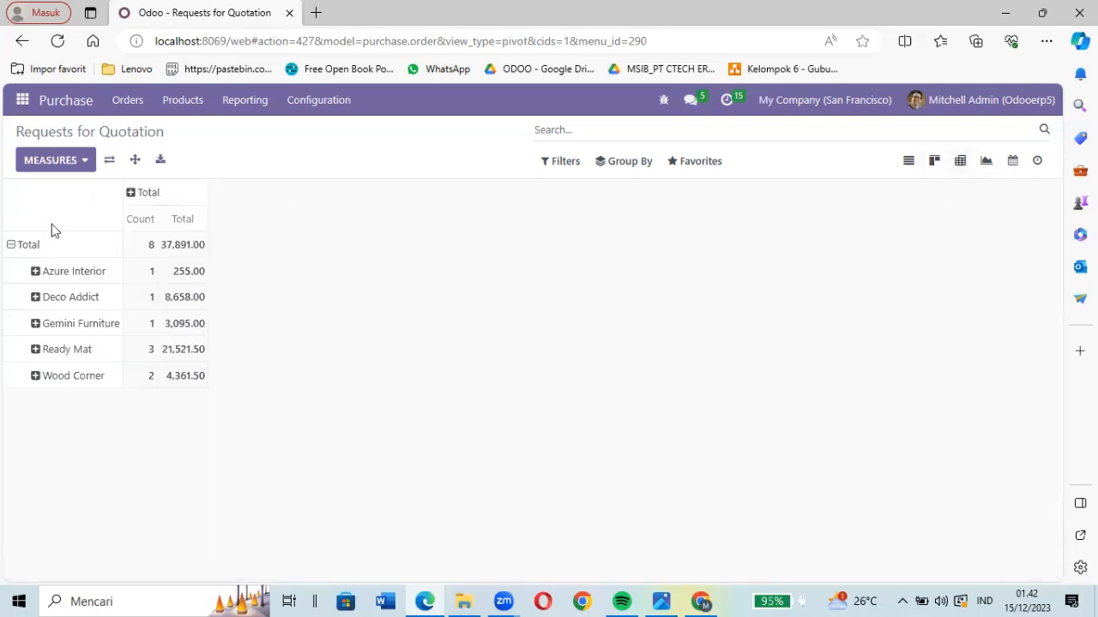
click(987, 166)
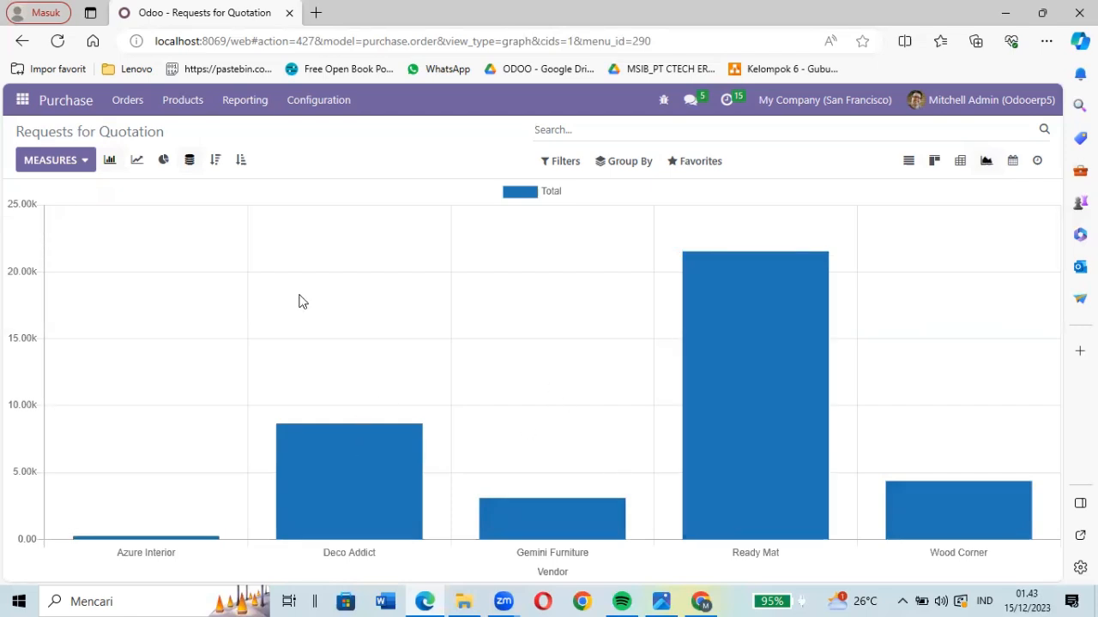
- Compare the line and pie charts of RFQ totals by vendor, ending with a cumulative line chart in ascending order
click(138, 169)
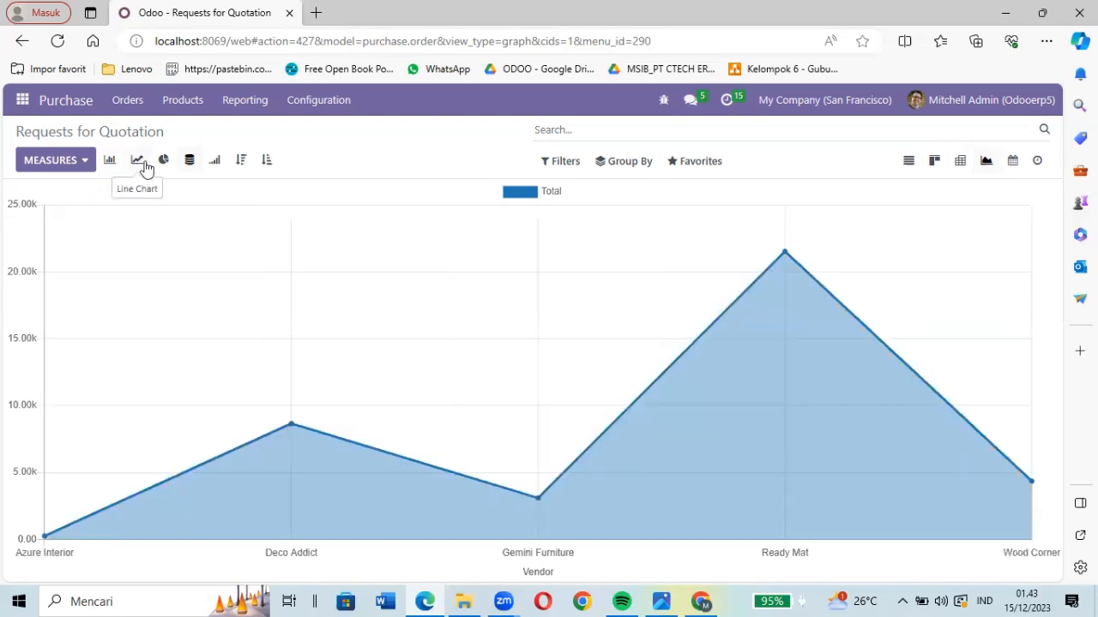
click(163, 163)
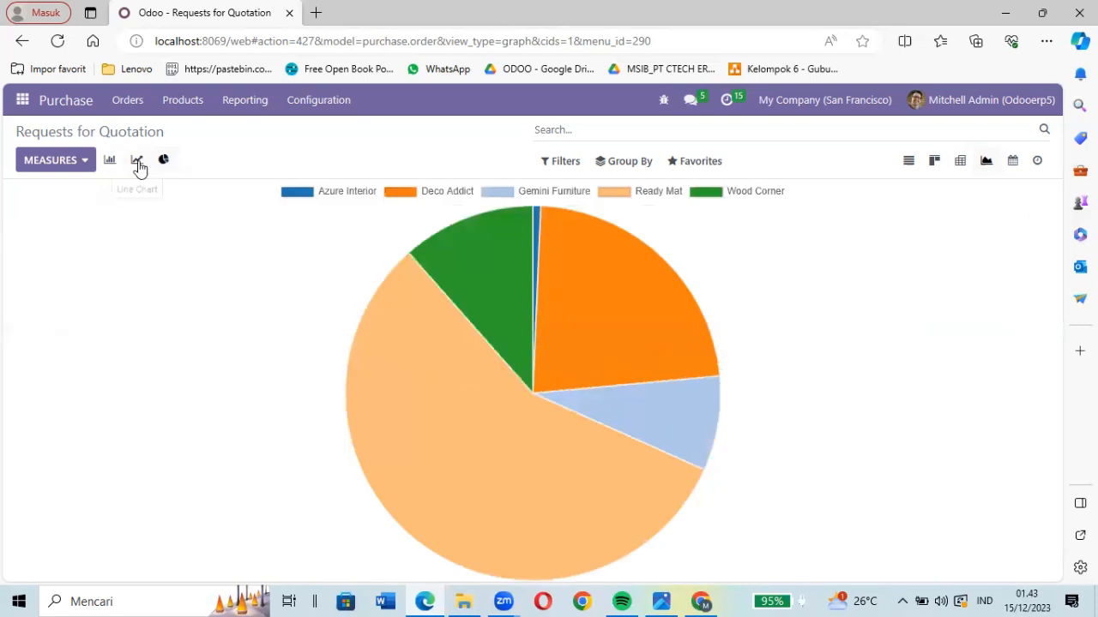
click(137, 163)
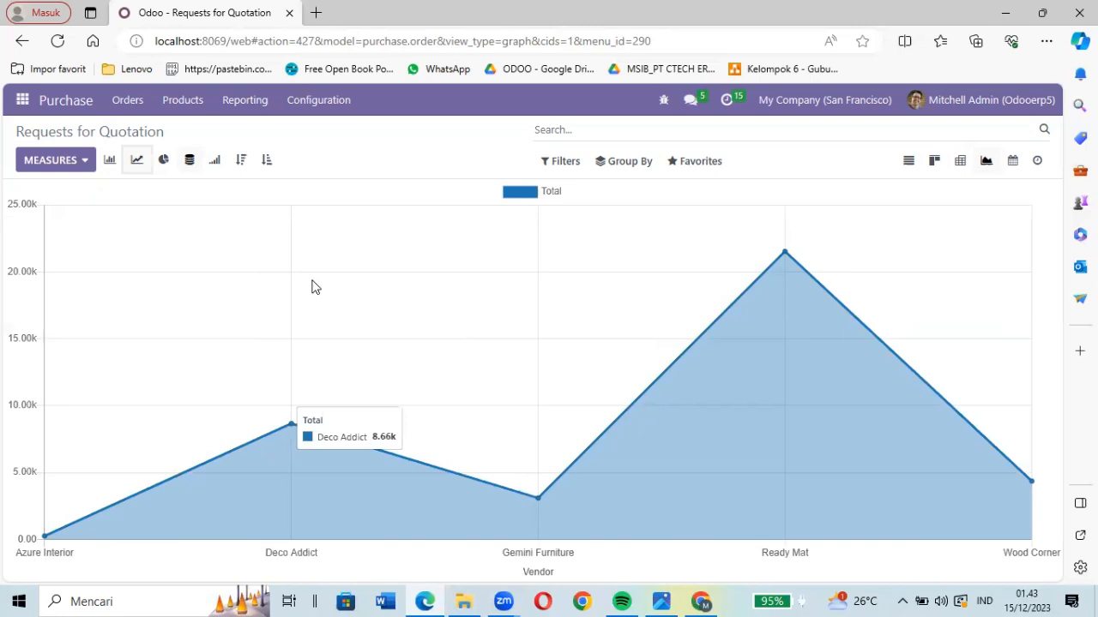
click(215, 160)
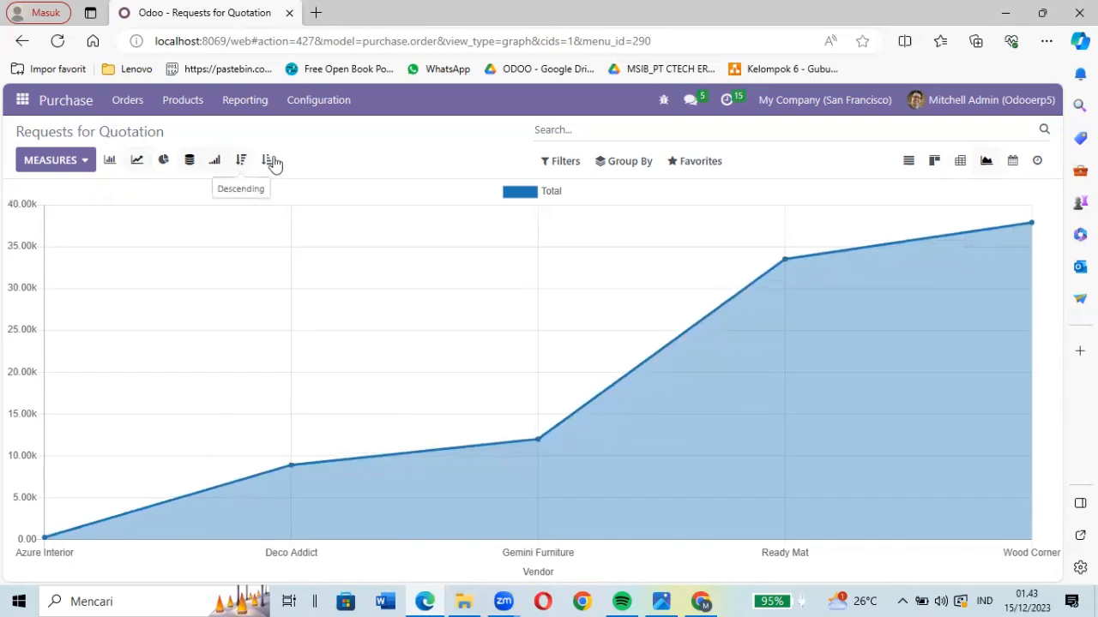
click(266, 160)
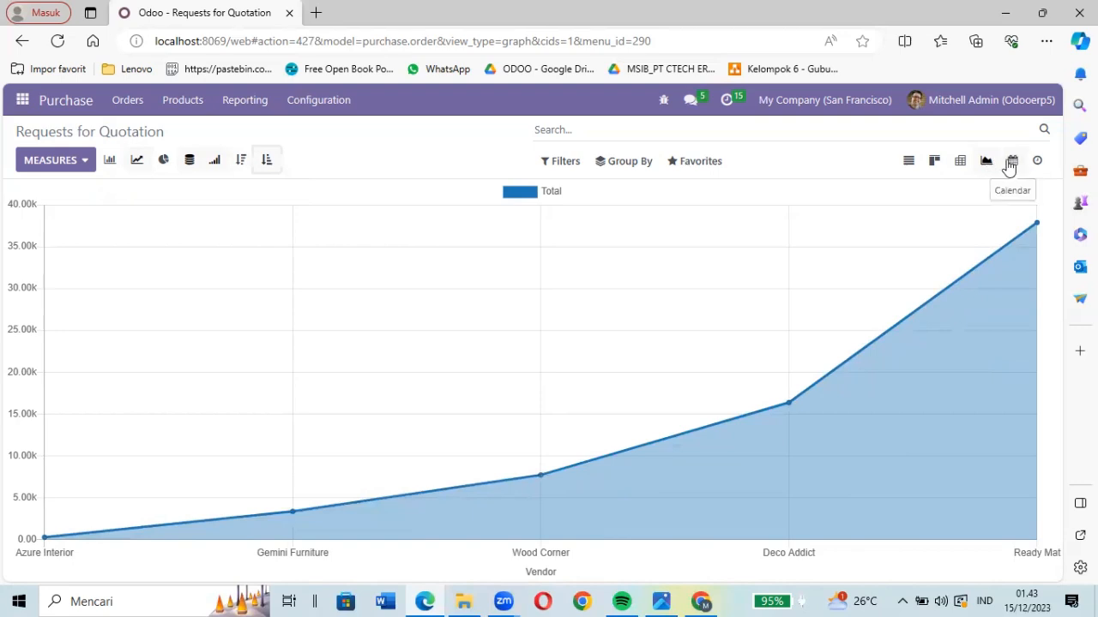
- Examine the requests for quotation in the weekly calendar and activity views, and return to the list view
click(1009, 165)
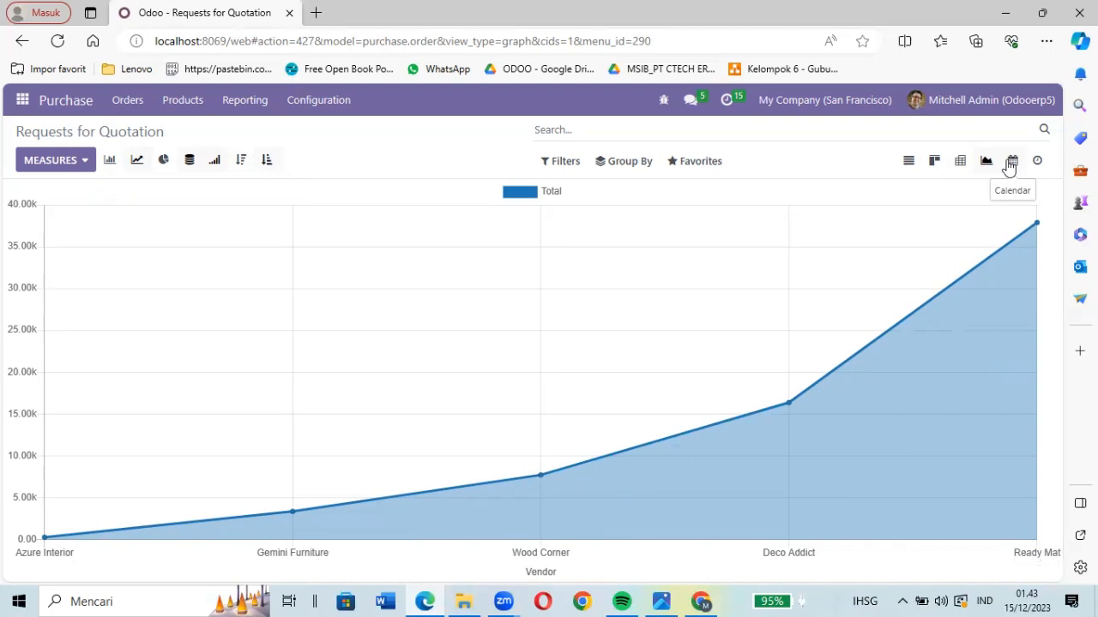
click(1009, 166)
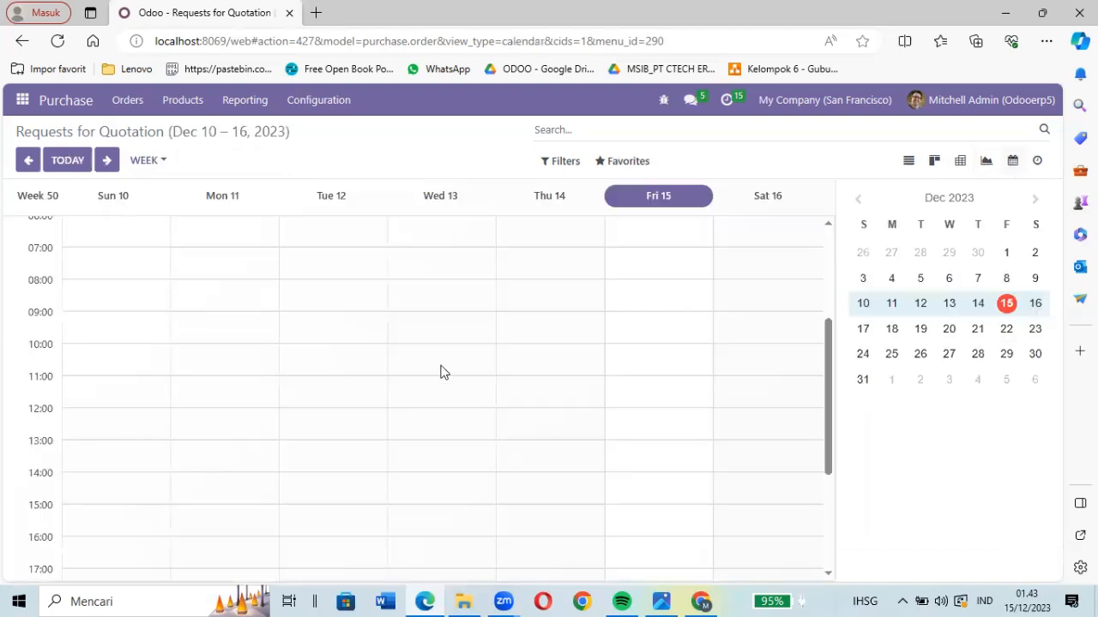
scroll(443, 372, up, 3)
scroll(480, 360, down, 2)
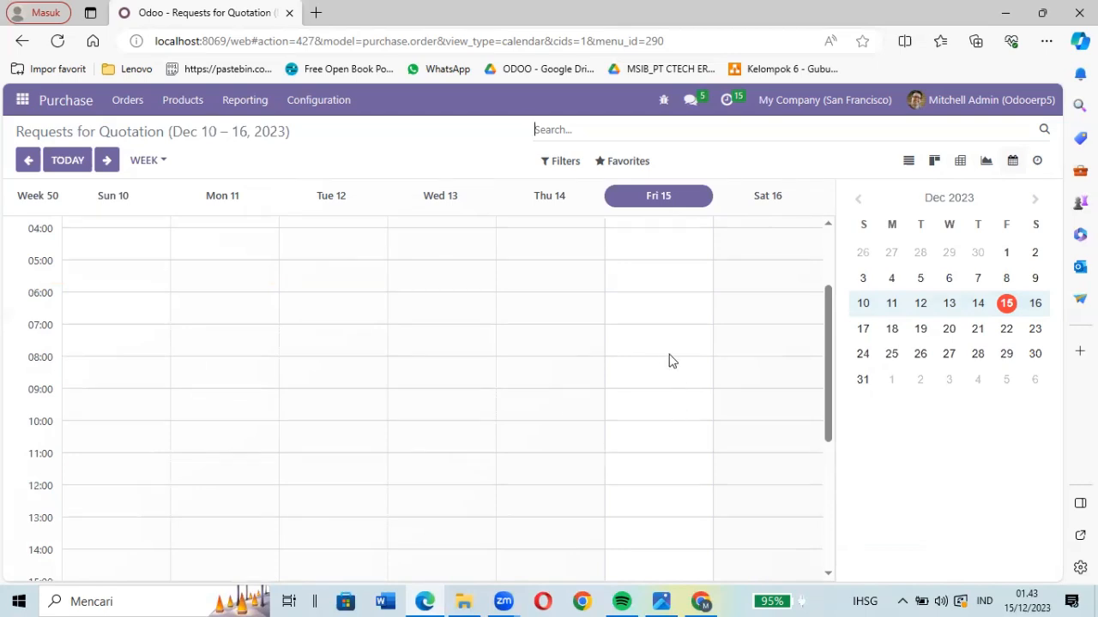
scroll(690, 461, down, 3)
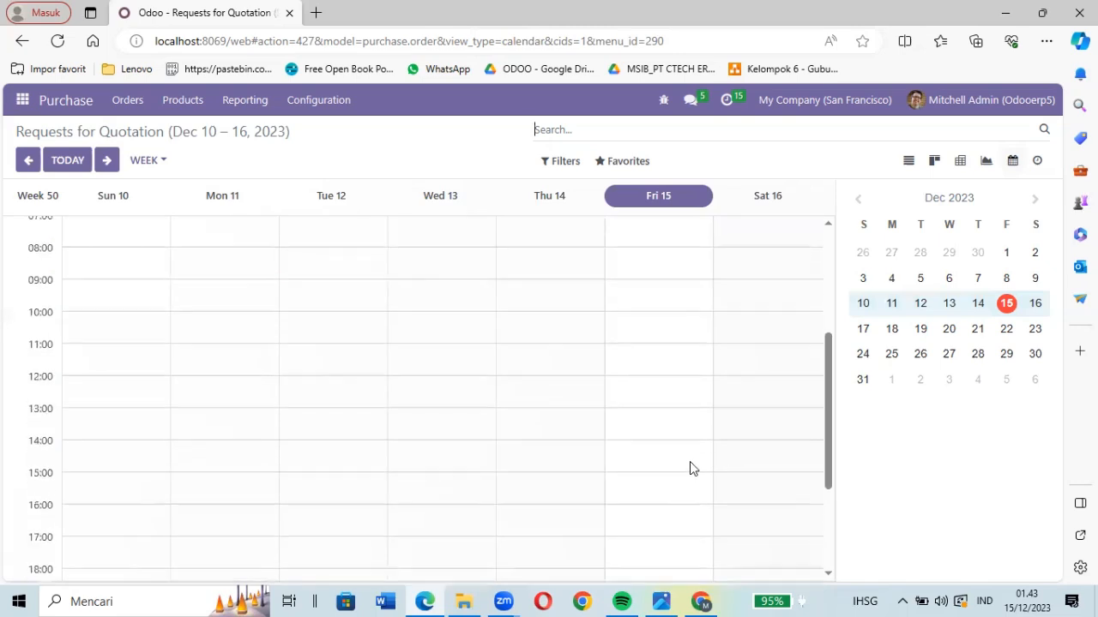
scroll(689, 461, up, 5)
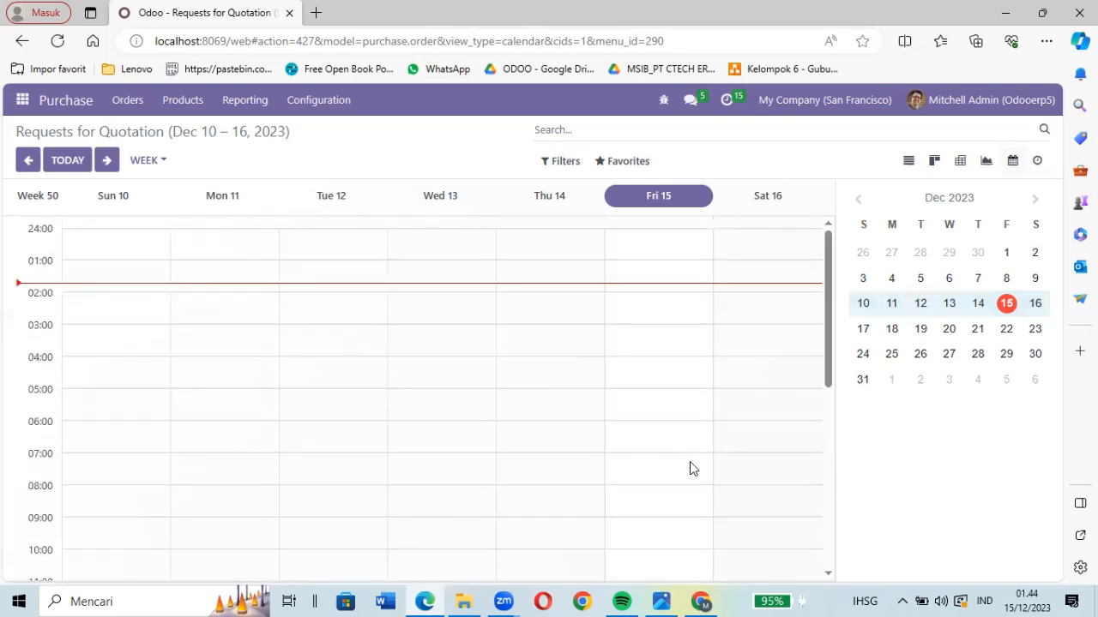
click(1035, 169)
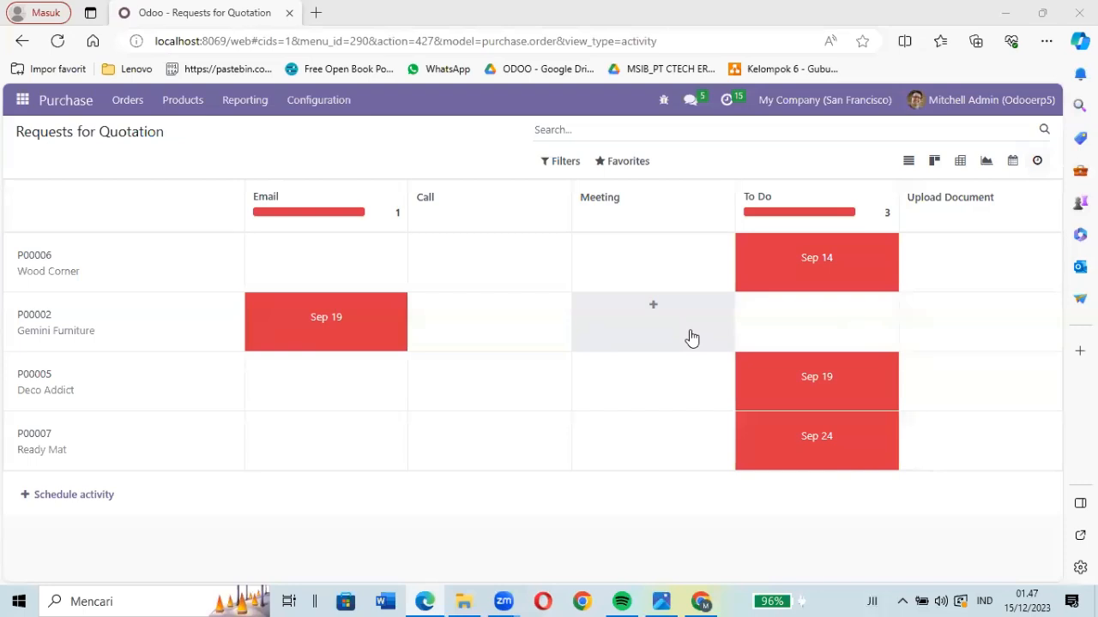
click(909, 164)
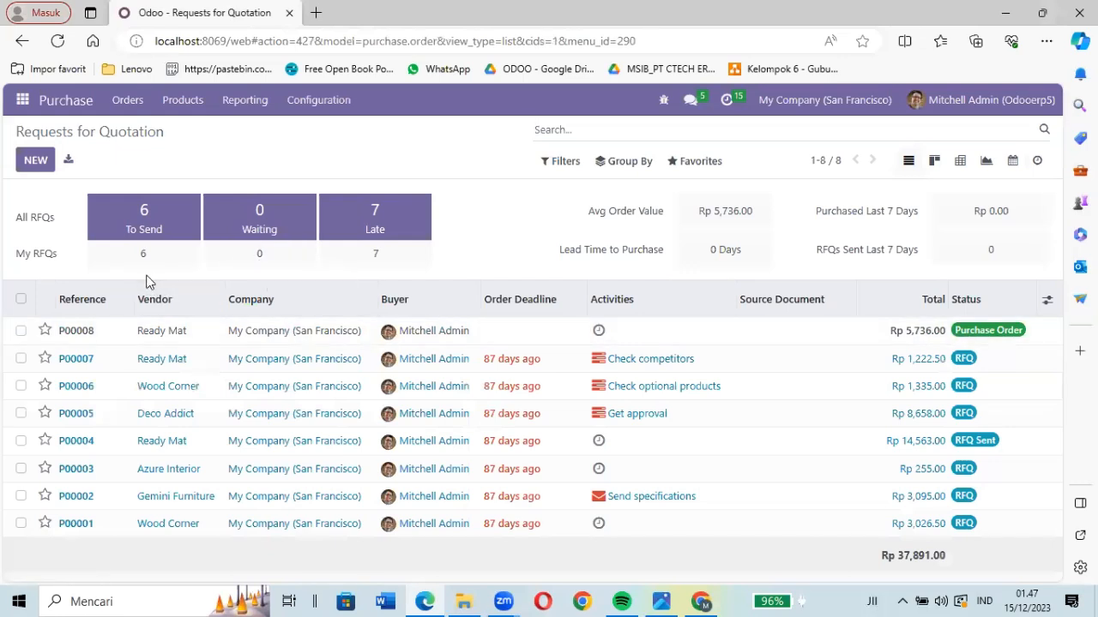
- Open the Settings app and look through the general settings down to the Developer Tools and About sections
click(23, 101)
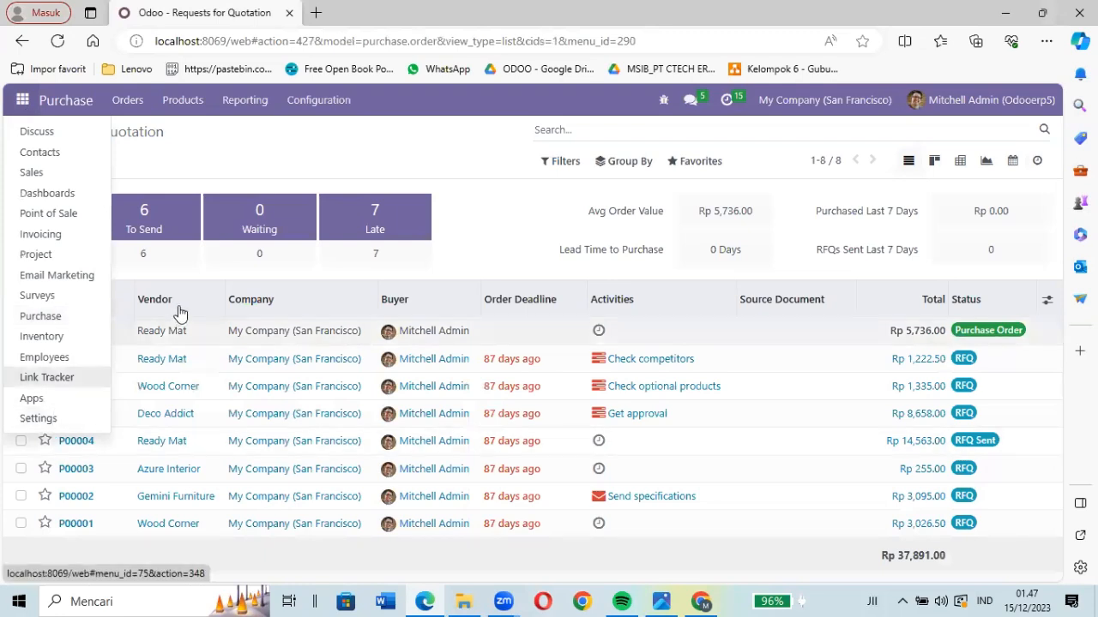
click(39, 419)
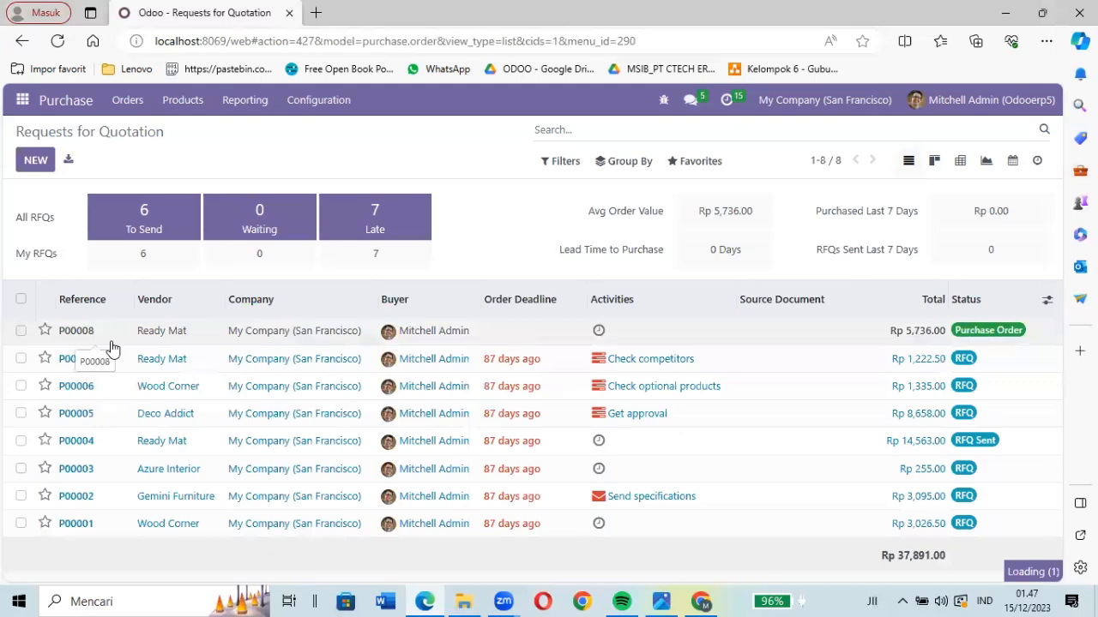
scroll(361, 405, down, 3)
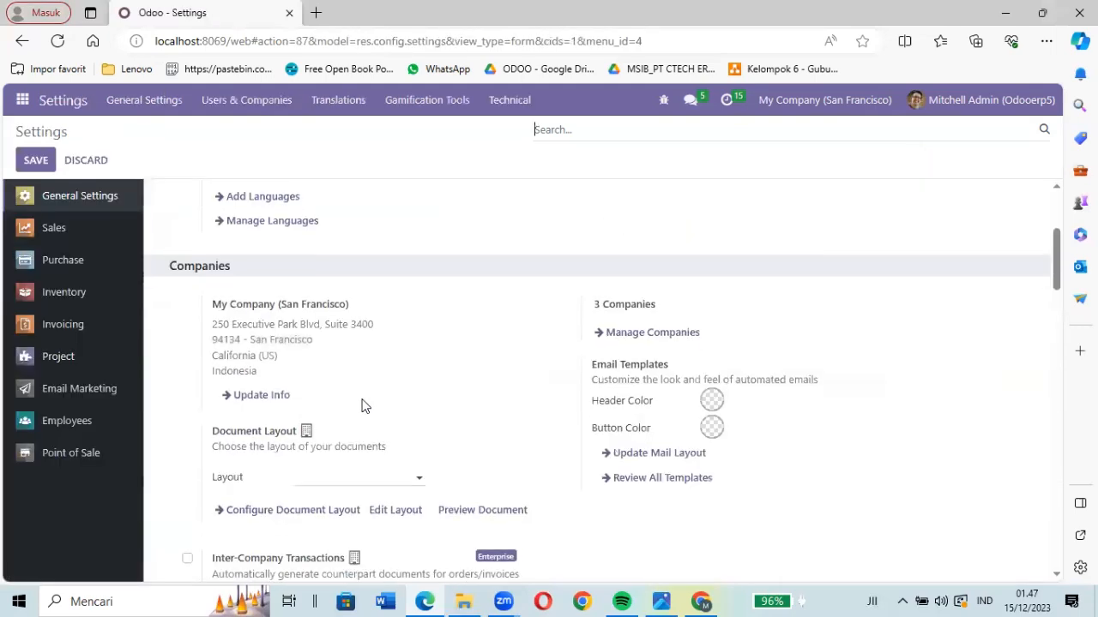
scroll(361, 405, down, 10)
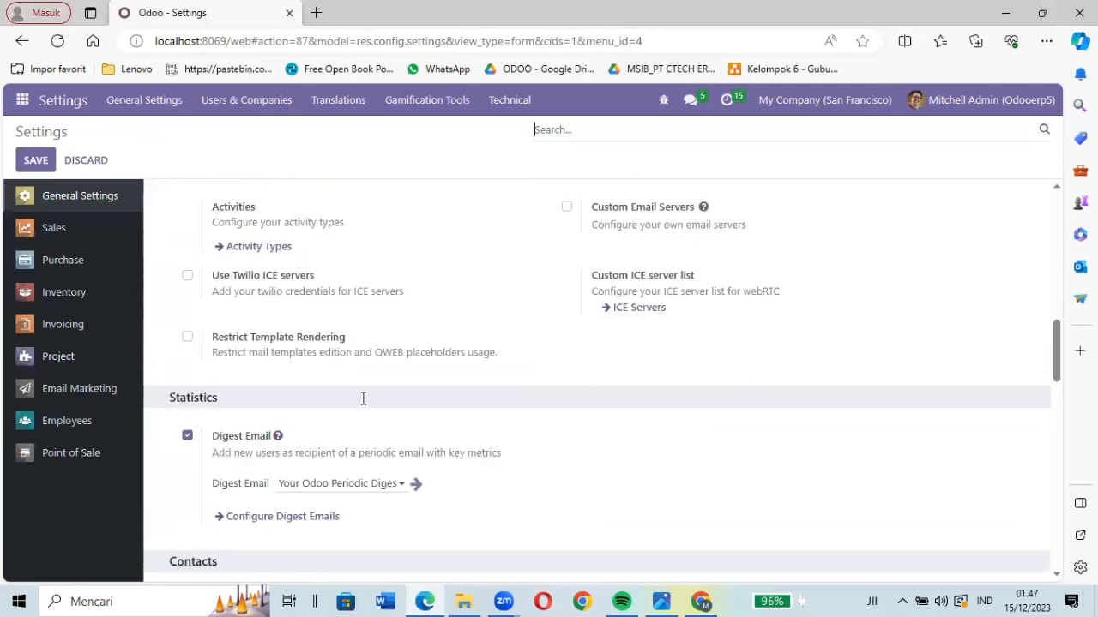
scroll(361, 405, down, 15)
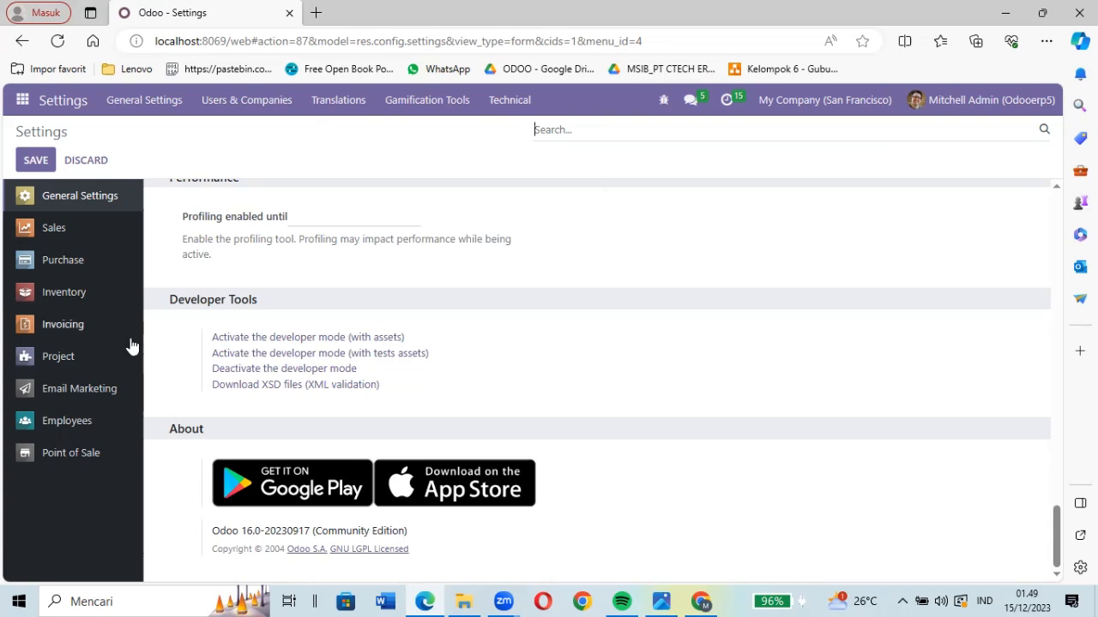
- Open the Inventory app and list the Penerimaan transfers that are ready to process
click(20, 113)
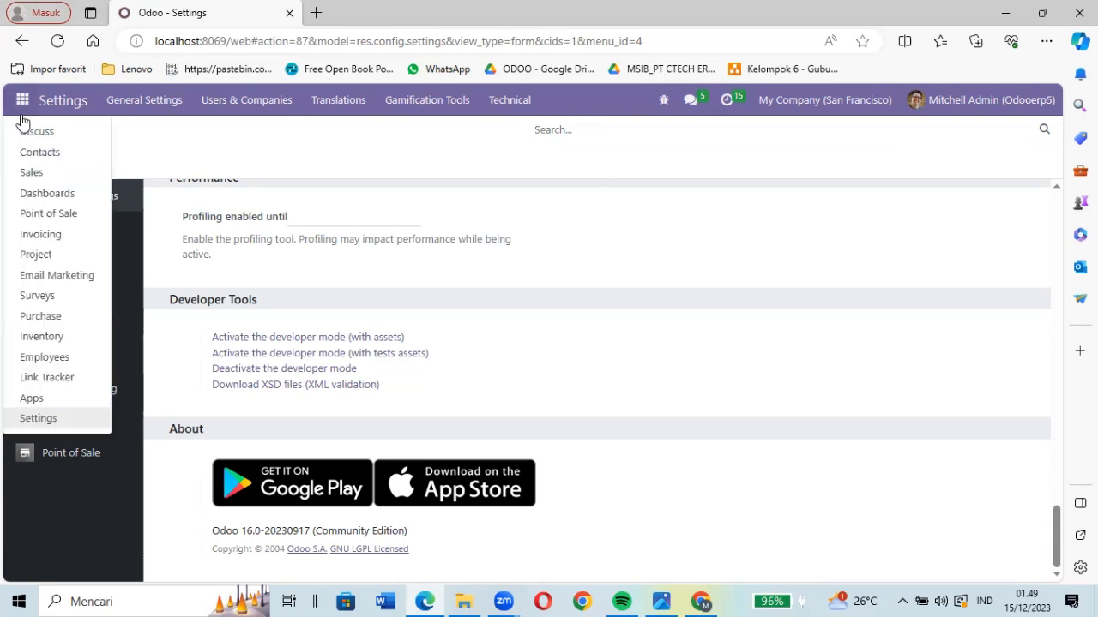
click(66, 338)
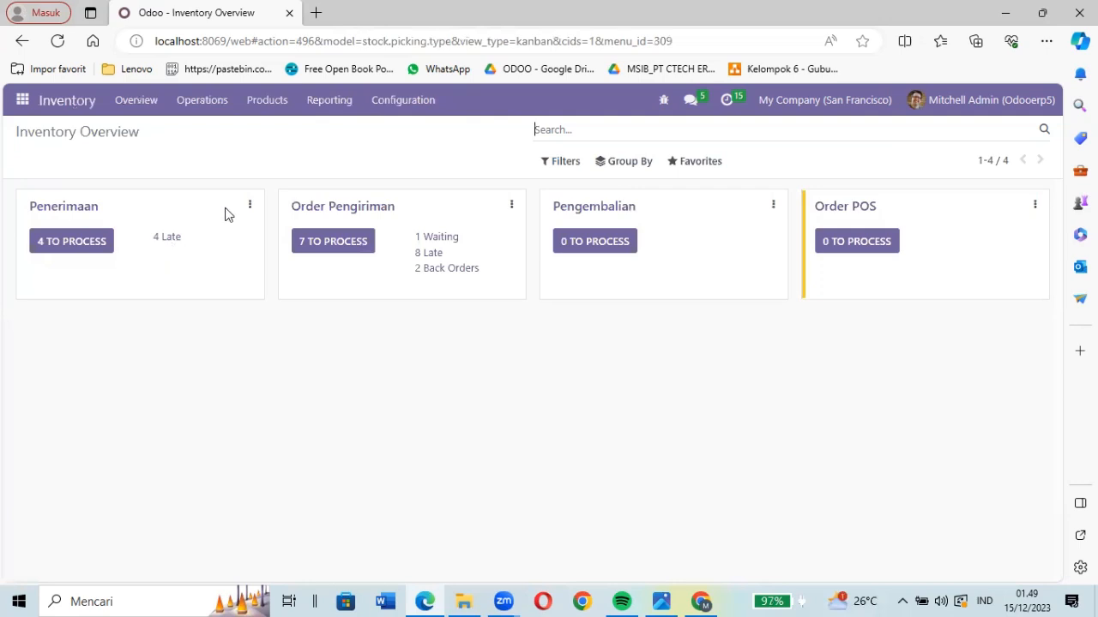
click(97, 246)
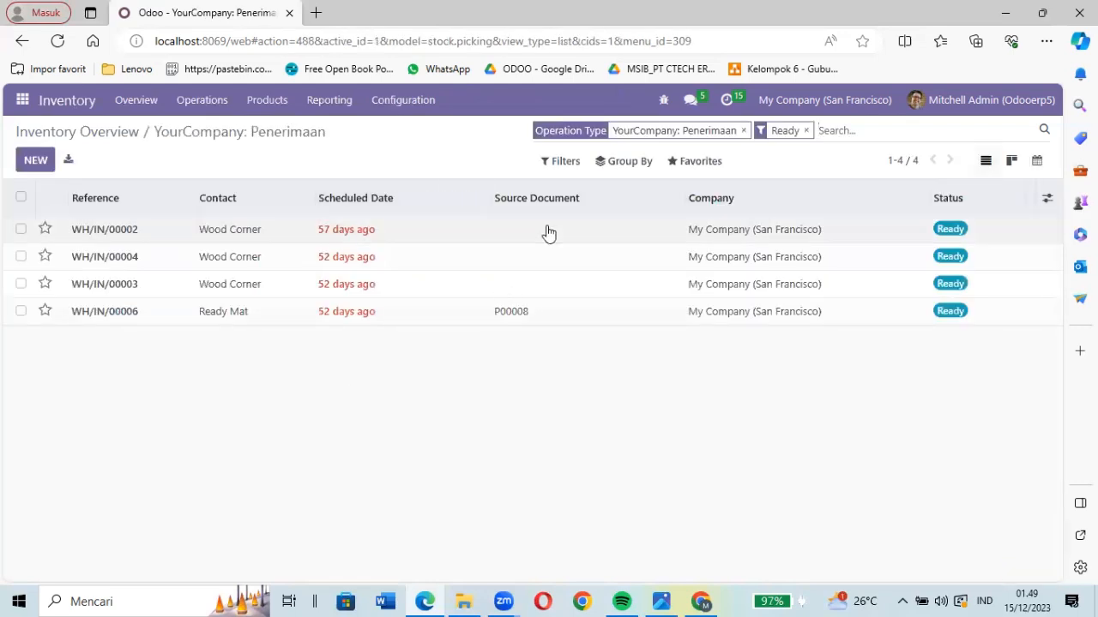
- Open receipt WH/IN/00002 and inspect its metadata with the developer tools
click(664, 102)
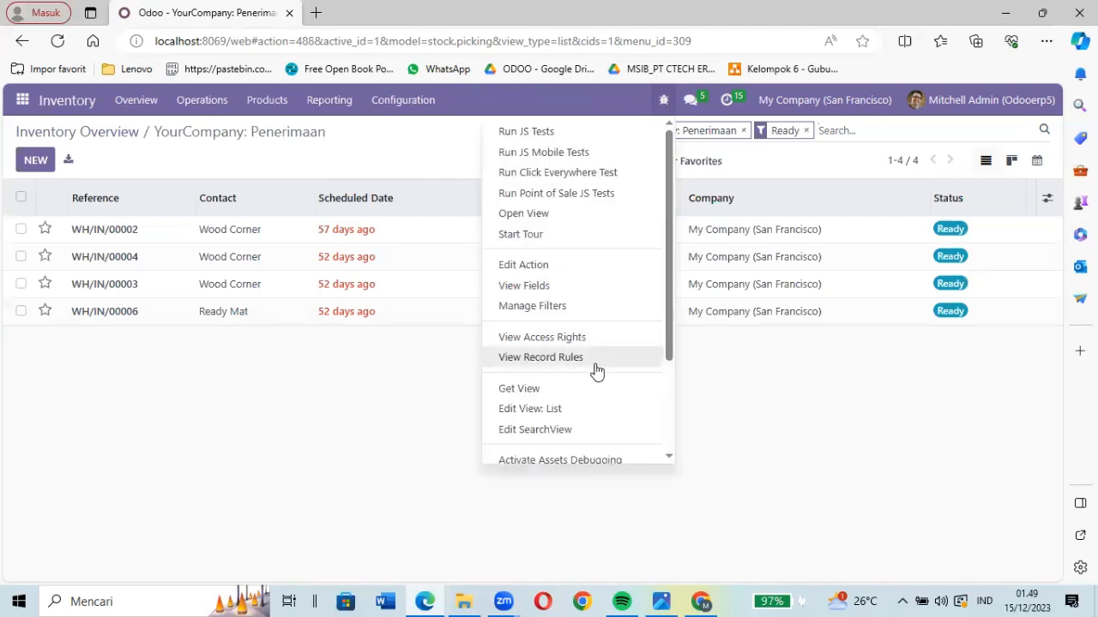
scroll(596, 371, down, 2)
scroll(596, 371, up, 2)
scroll(596, 371, down, 2)
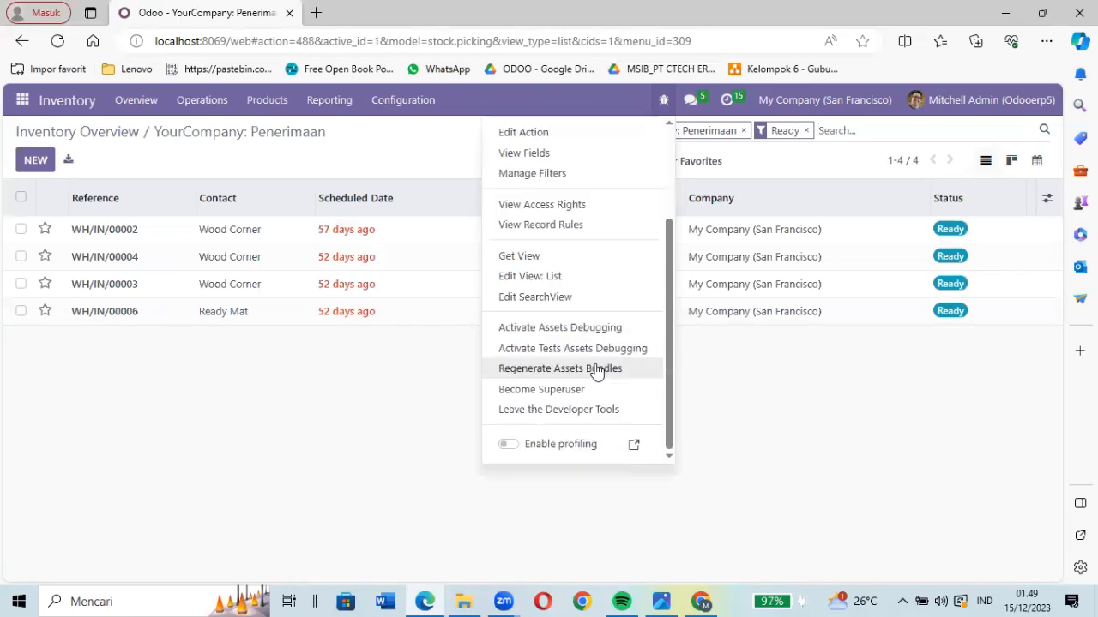
double_click(344, 233)
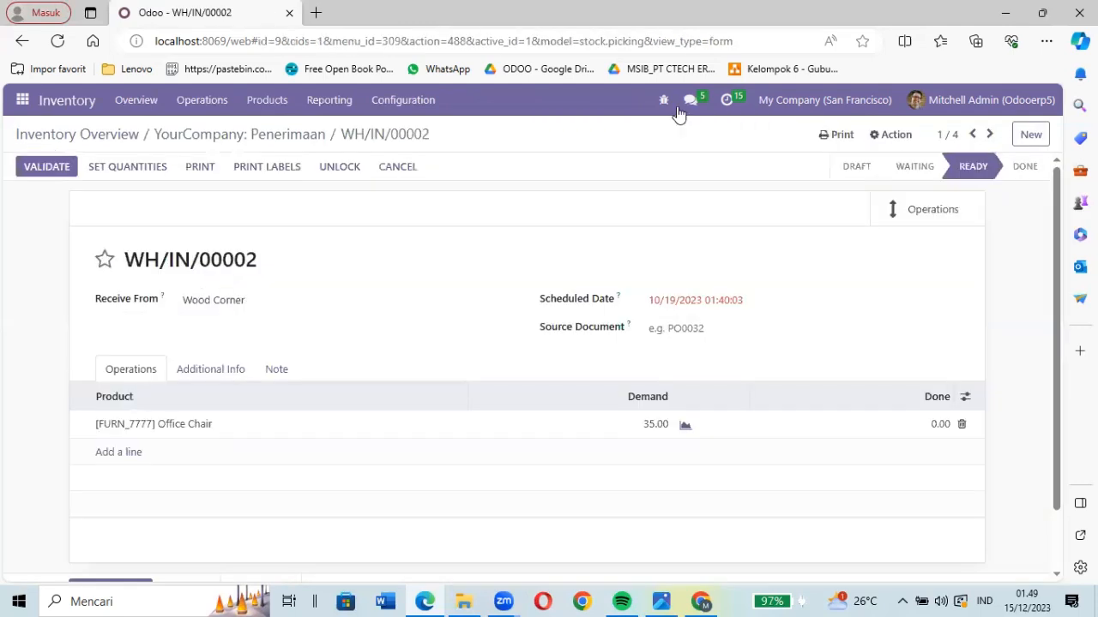
click(665, 101)
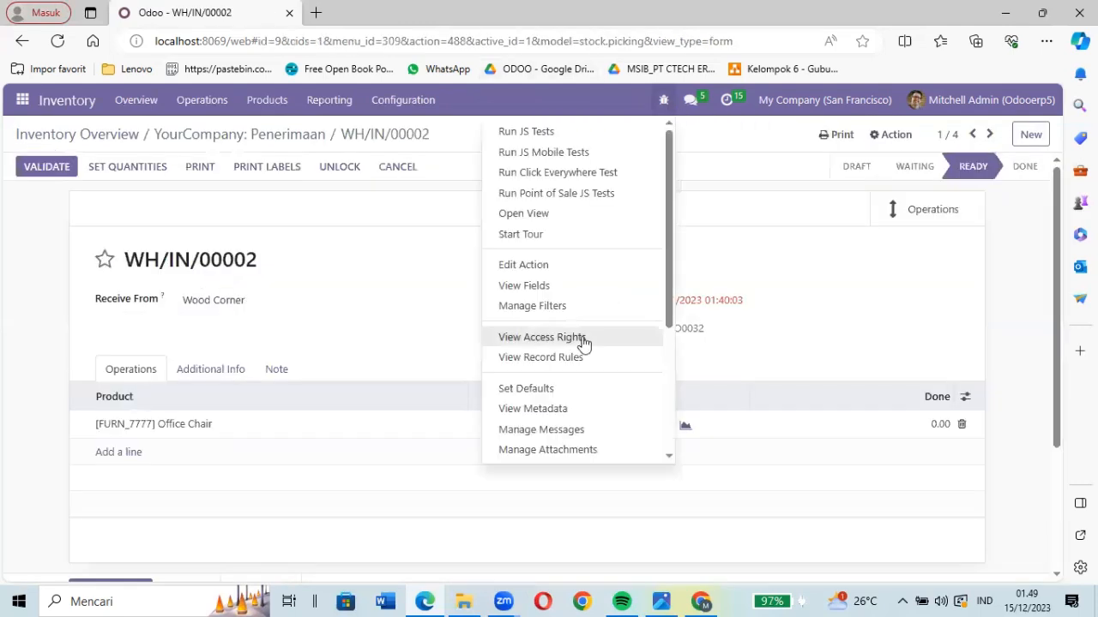
click(551, 409)
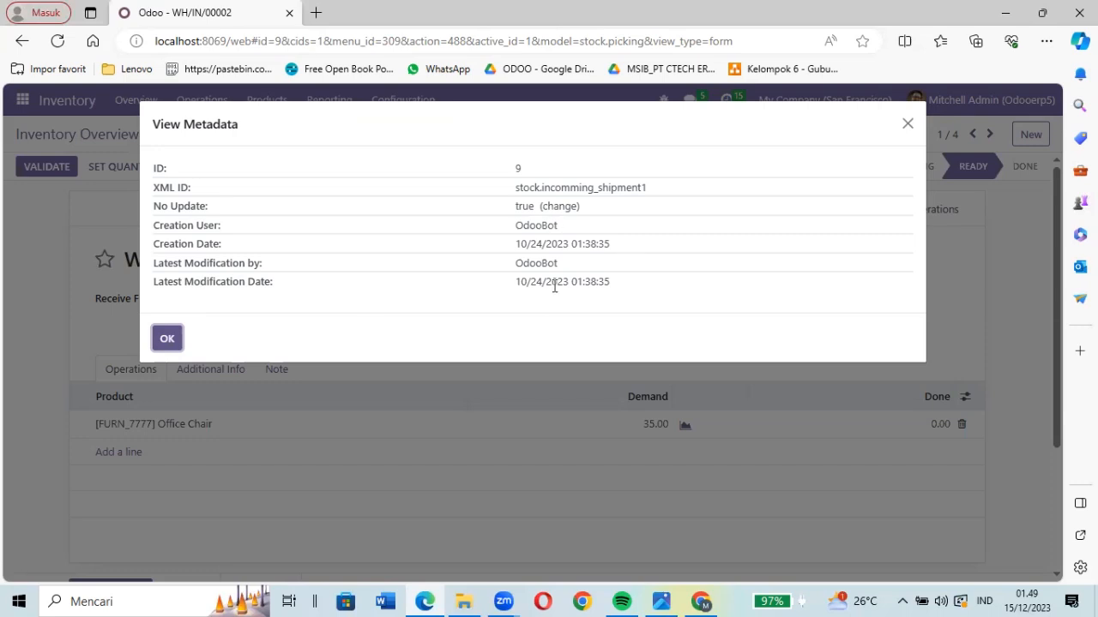
click(907, 123)
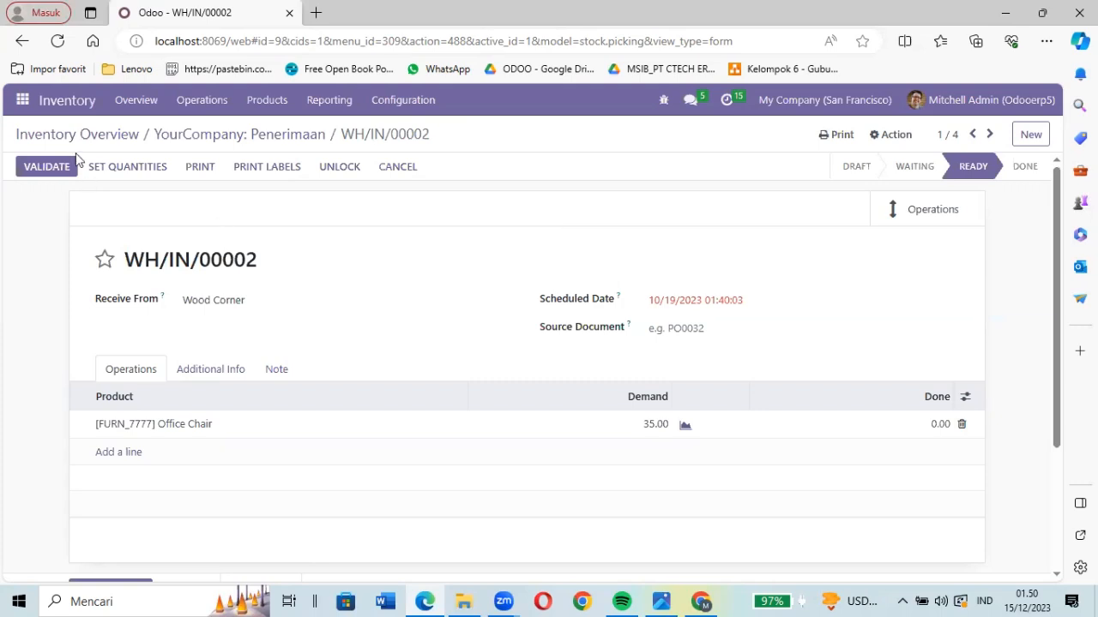
- List all Penerimaan transfers from the inventory overview and search them for transfer 001, clearing the search when done
click(107, 139)
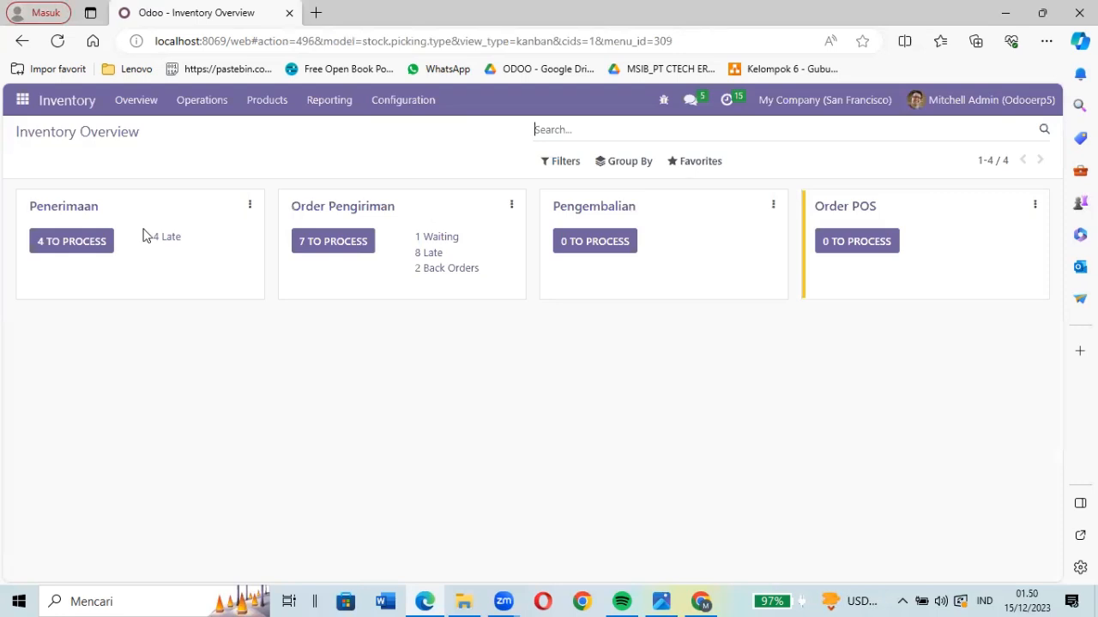
click(96, 215)
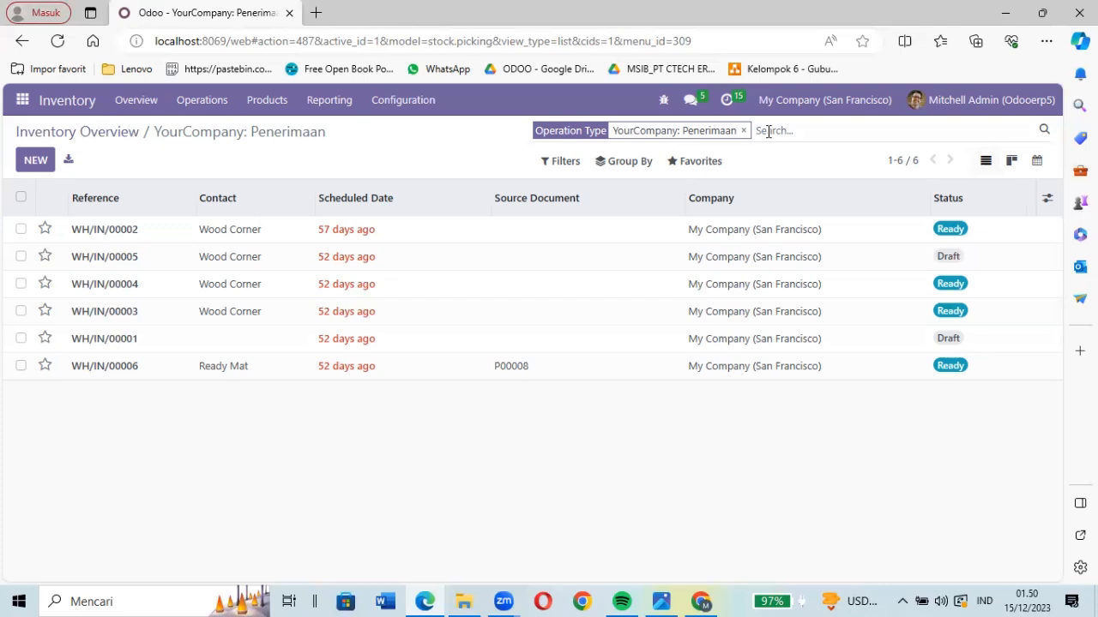
text(00)
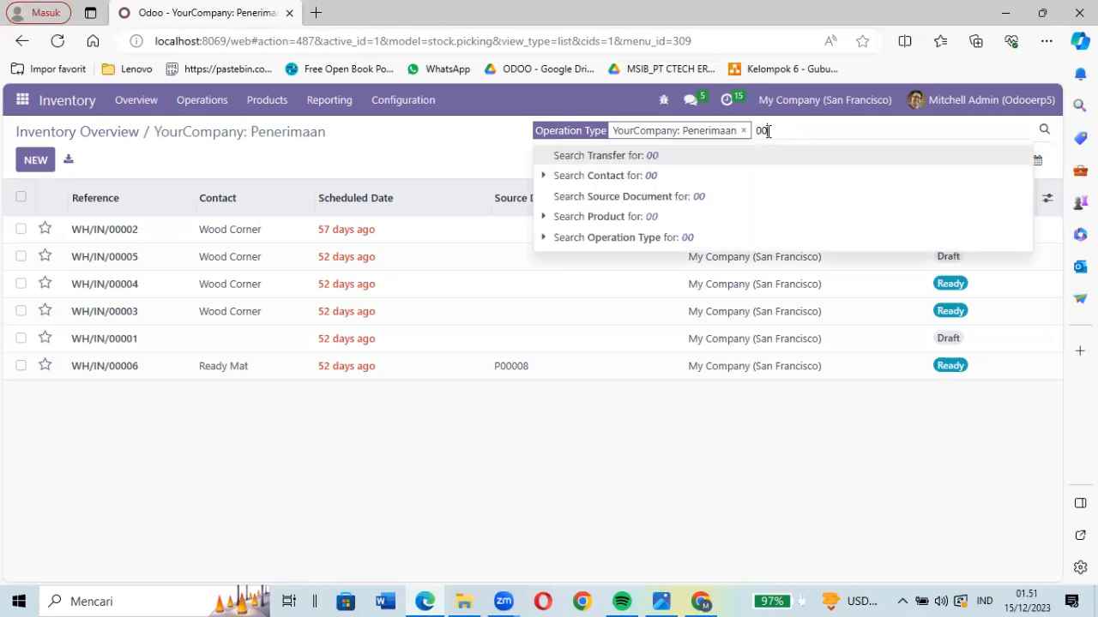
text(1)
key(Return)
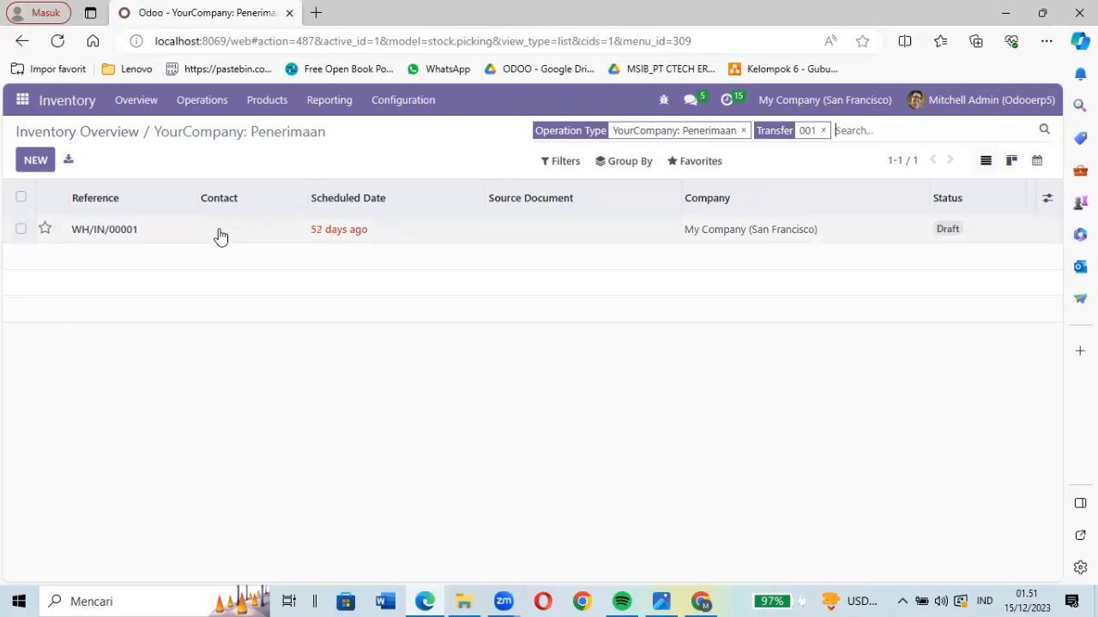
click(821, 131)
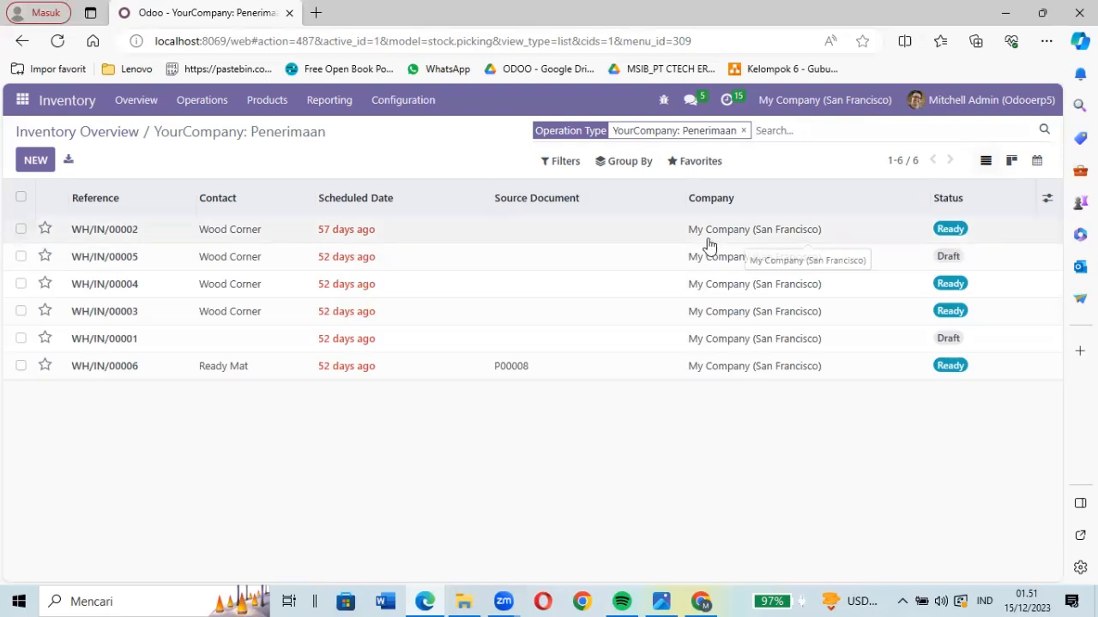
- Review the available filters for the Penerimaan transfers and show only the Draft ones
click(570, 164)
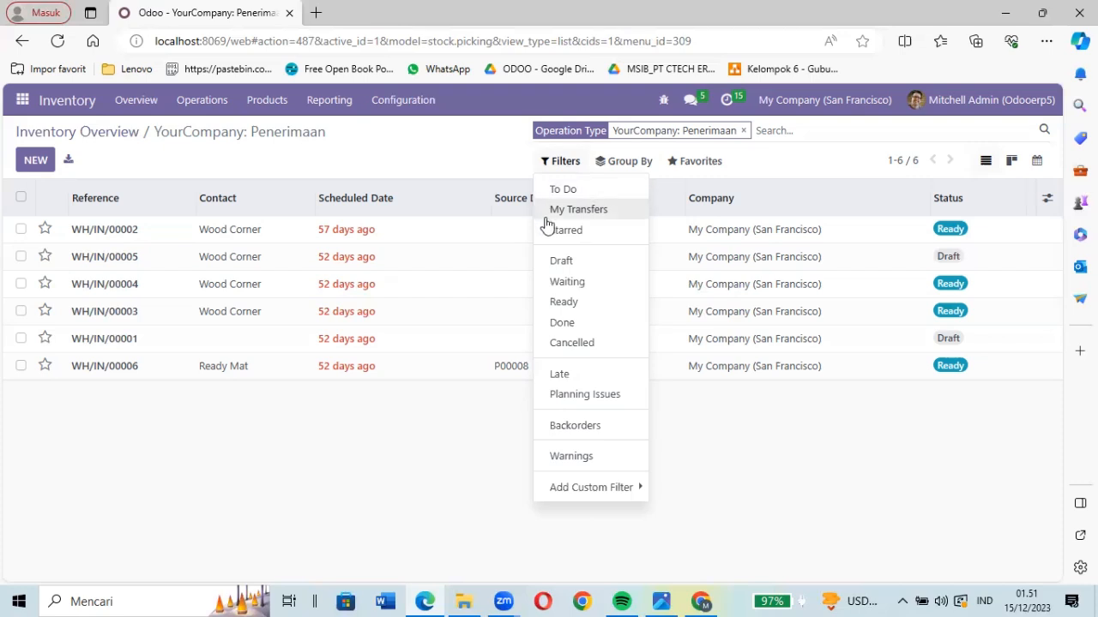
click(581, 489)
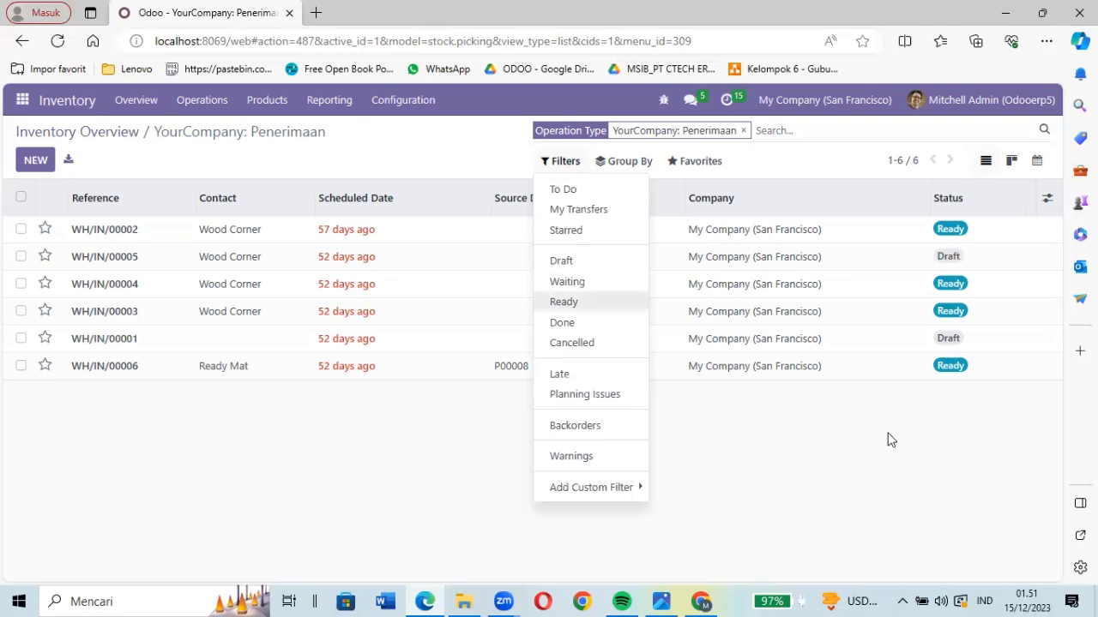
click(927, 451)
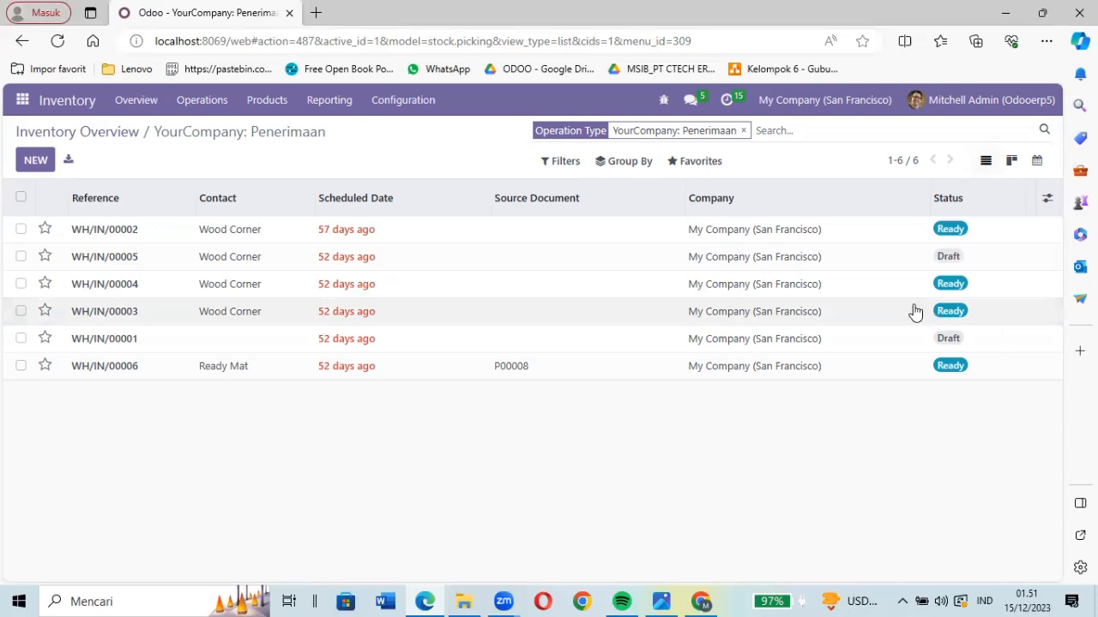
click(568, 170)
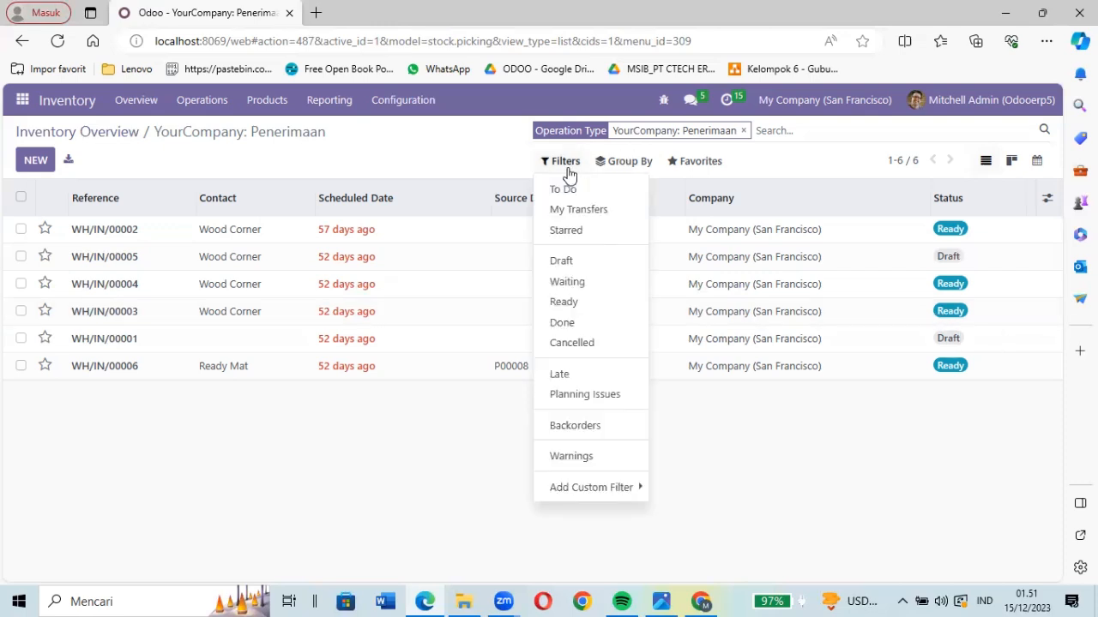
click(601, 259)
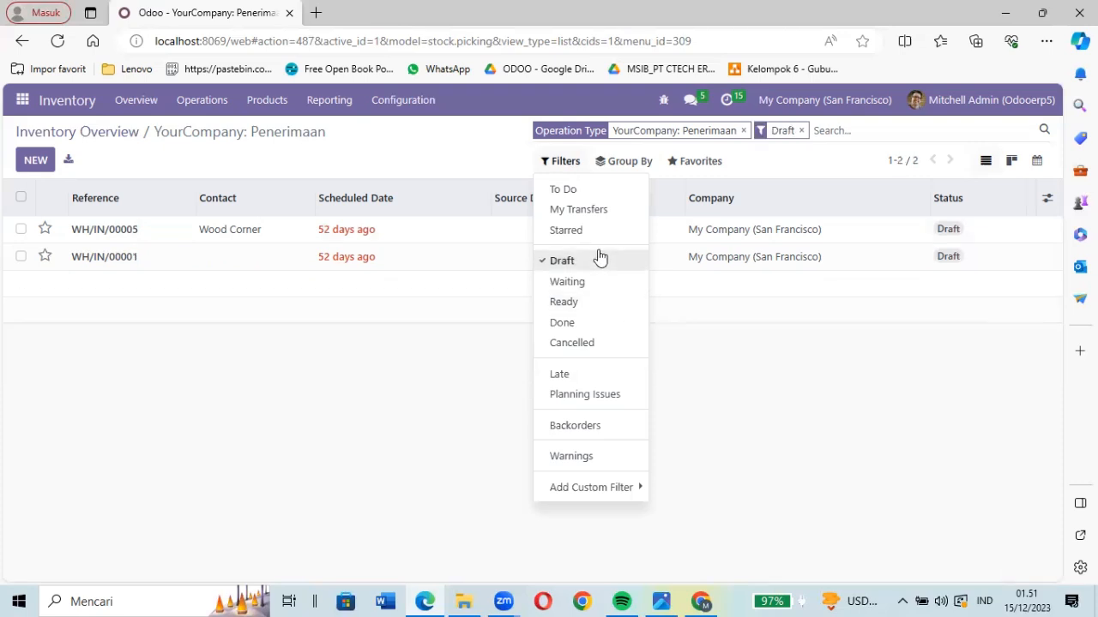
click(461, 373)
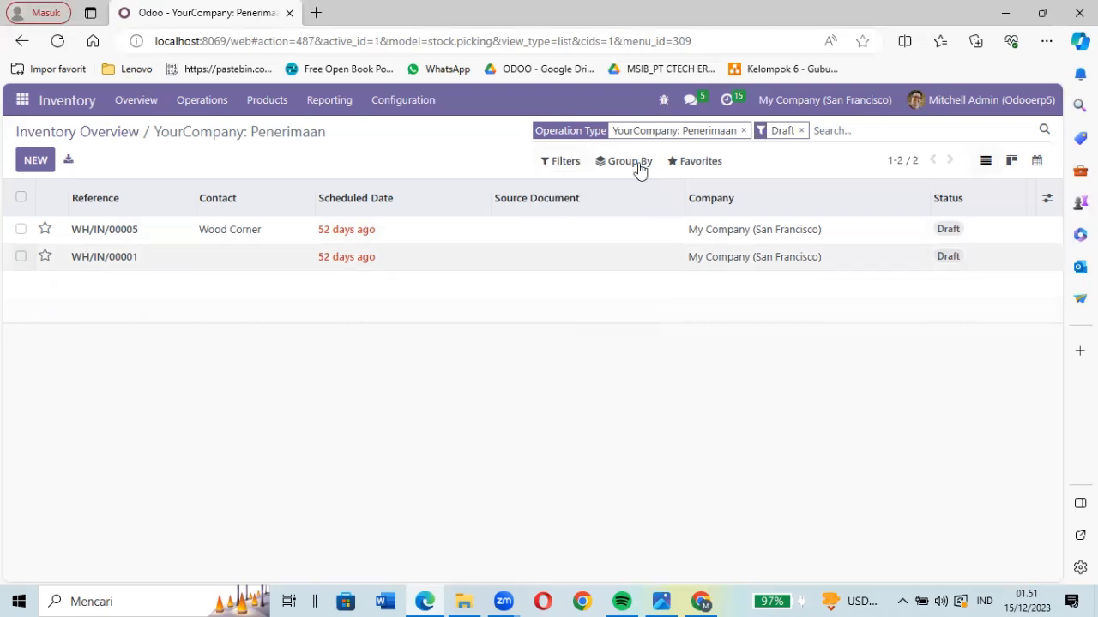
- Remove the Draft filter and sort the Penerimaan transfers by source document
click(560, 163)
click(713, 384)
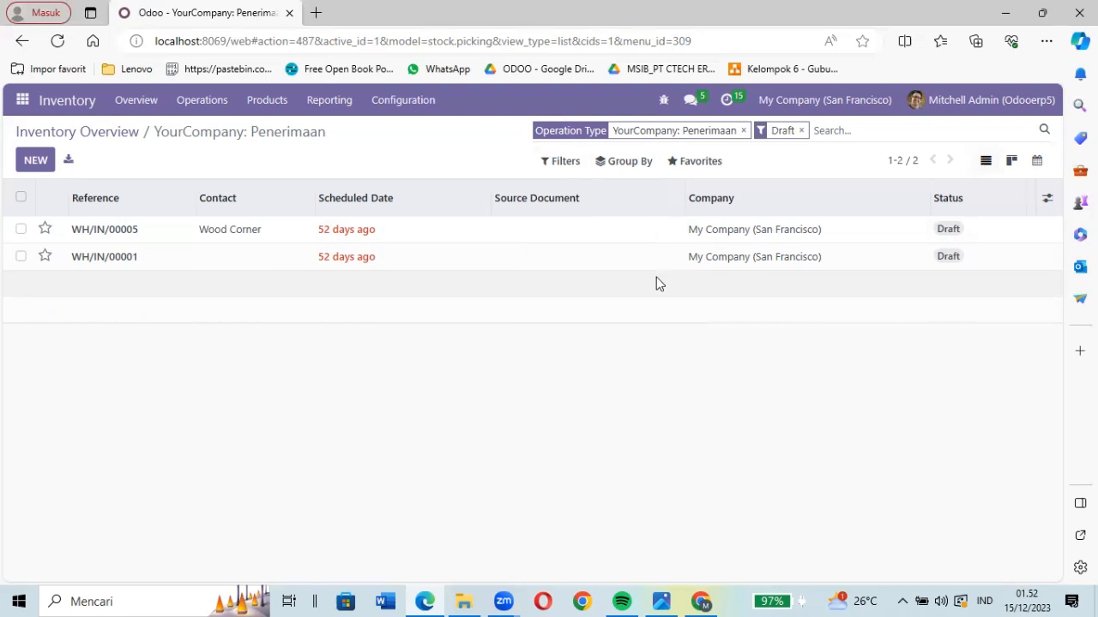
click(801, 130)
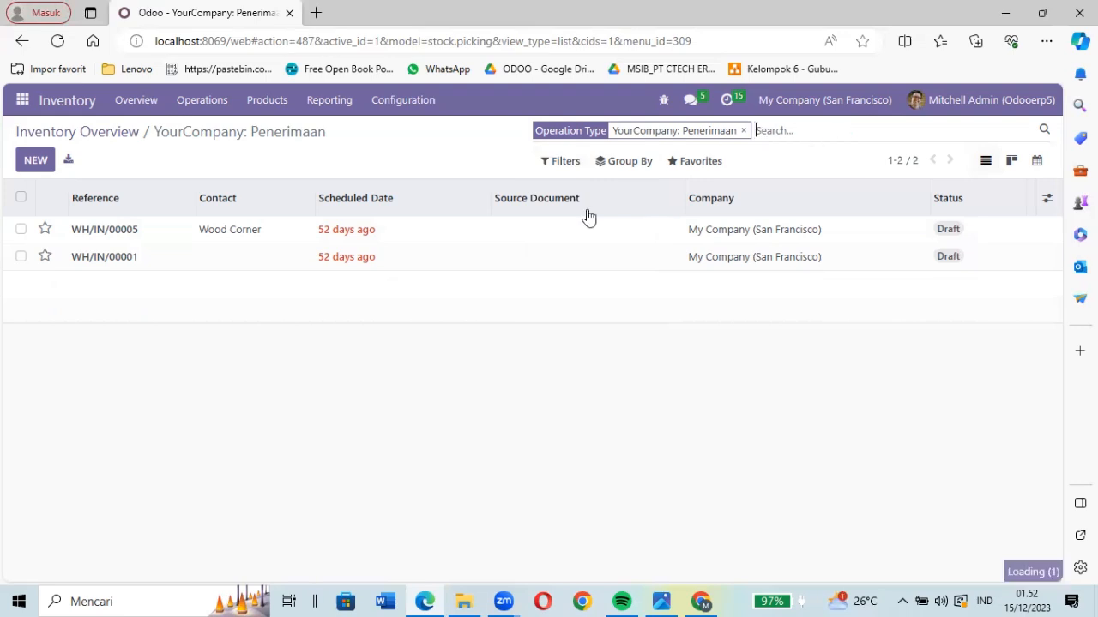
click(588, 210)
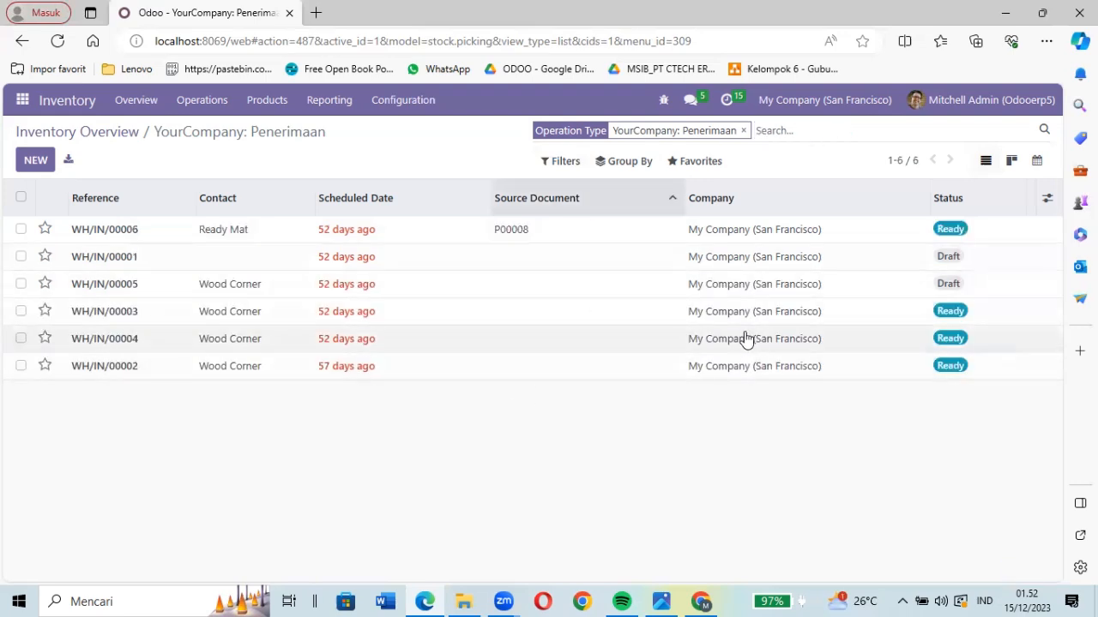
- Filter the Penerimaan transfers by Ready status, and remove the filter after viewing the list
click(571, 163)
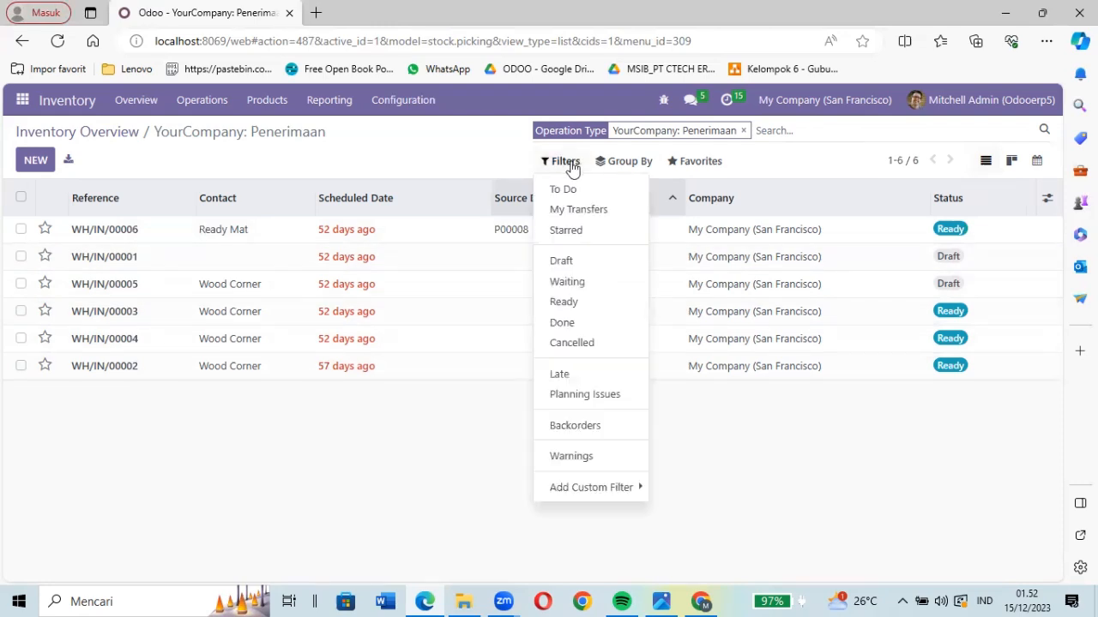
click(590, 305)
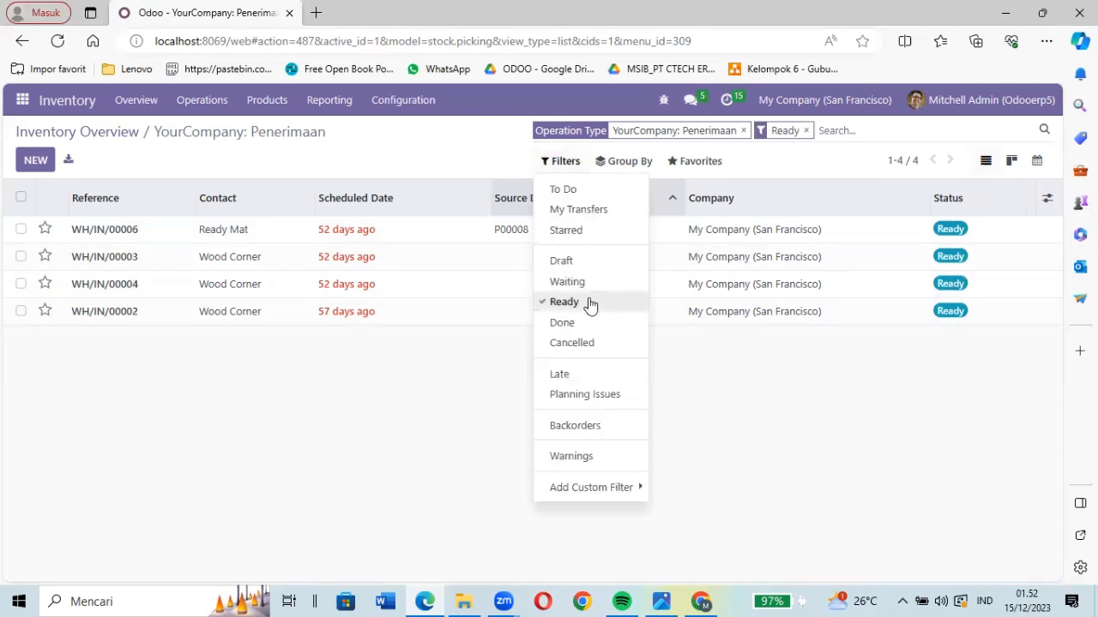
click(412, 401)
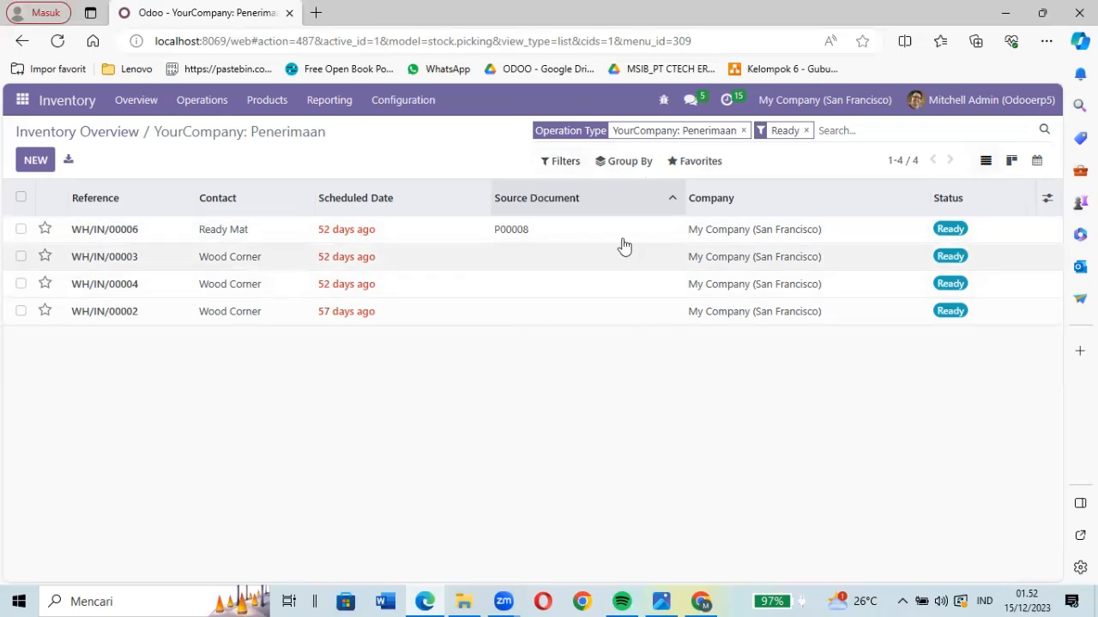
click(805, 130)
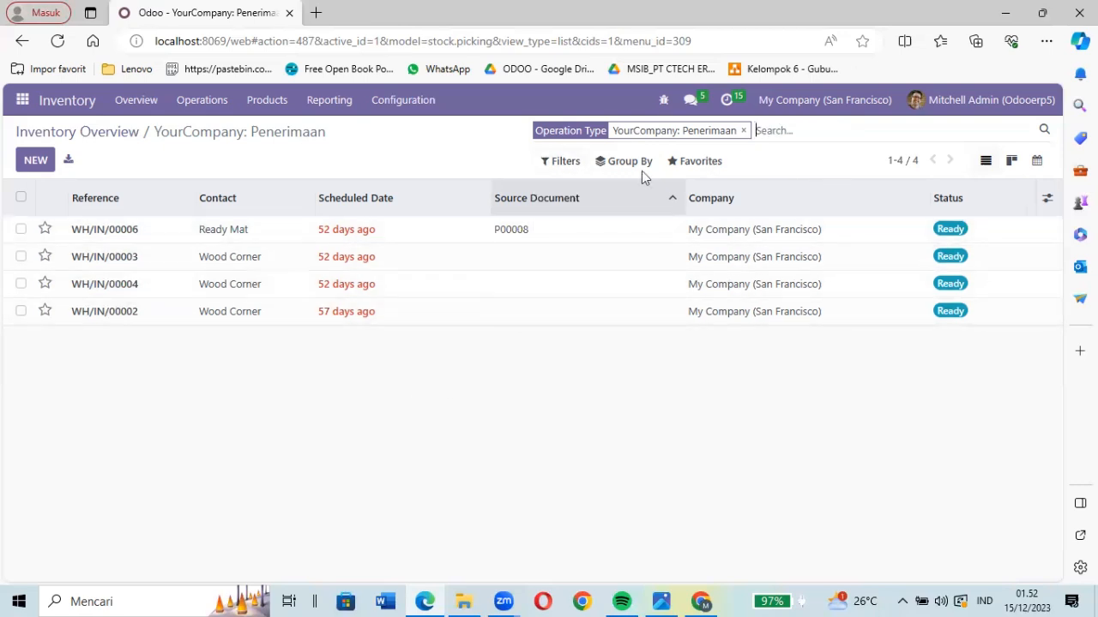
click(562, 161)
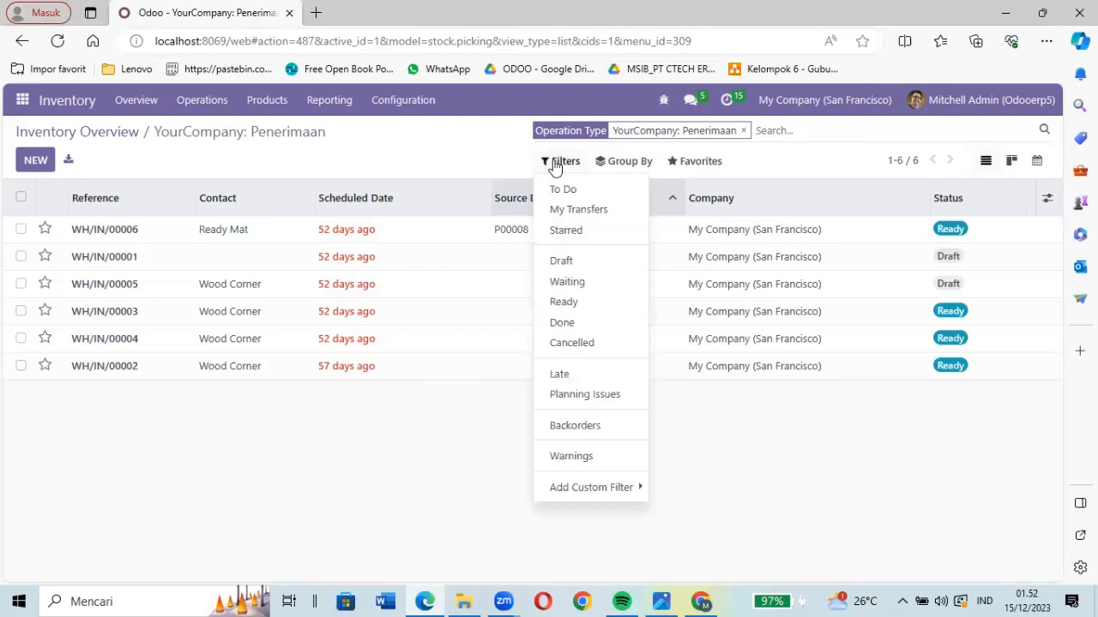
click(555, 165)
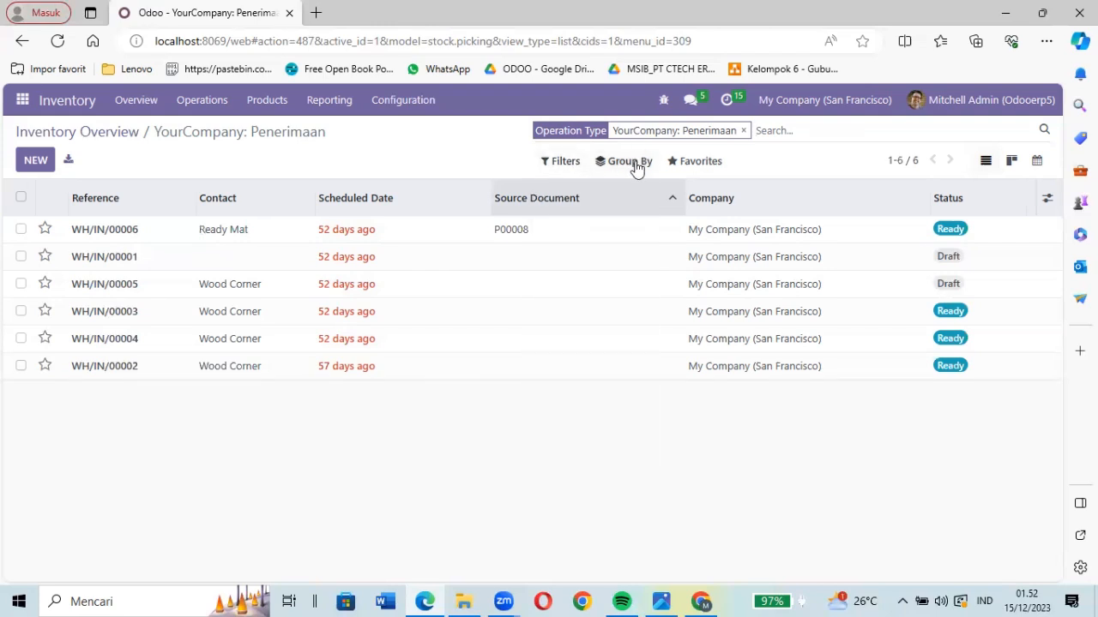
- Review the grouping options and group the Penerimaan transfers by status, removing the grouping after viewing it
click(635, 164)
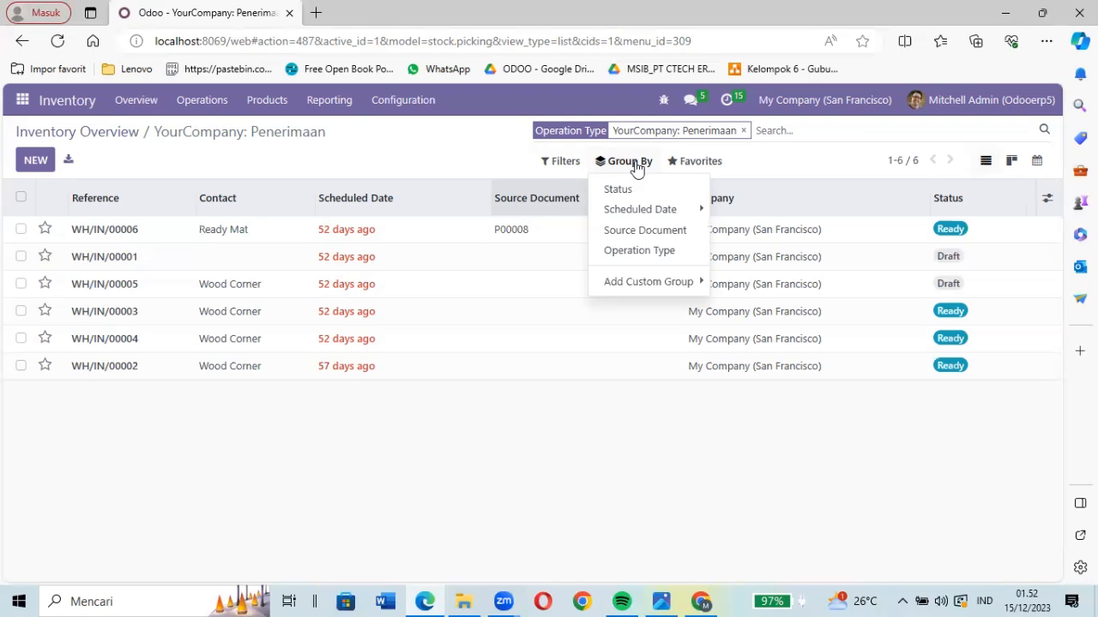
mouse_move(648, 213)
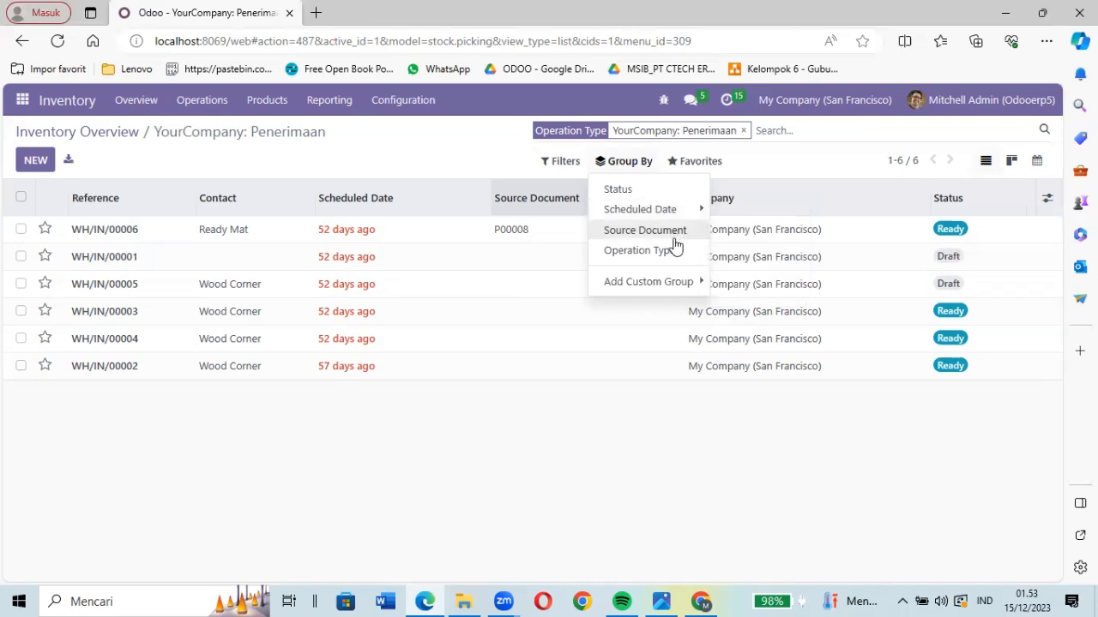
mouse_move(639, 286)
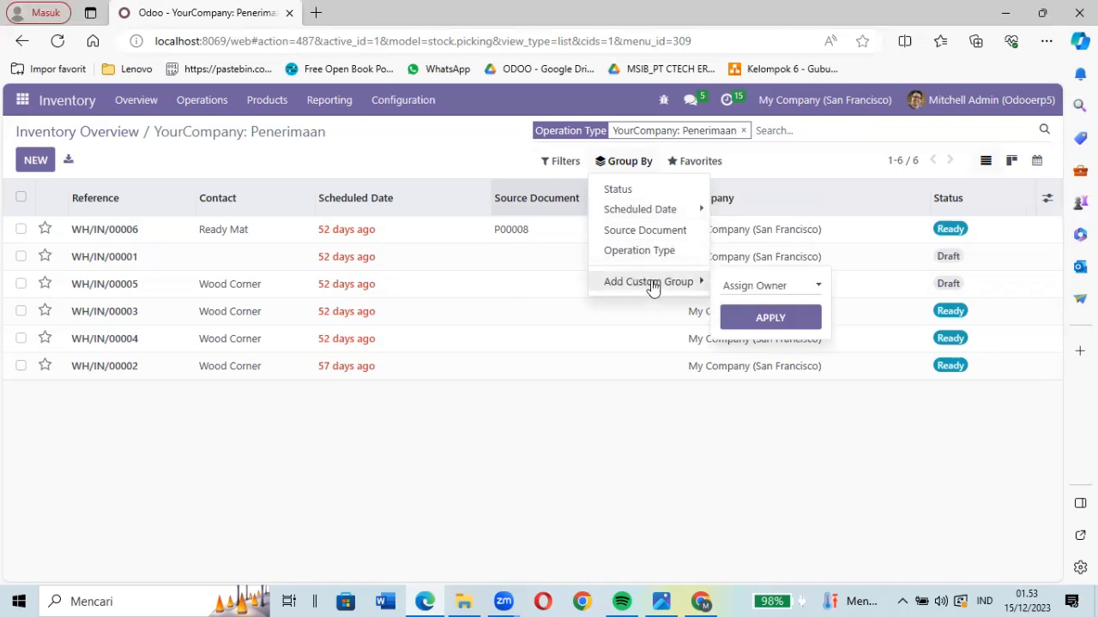
click(618, 190)
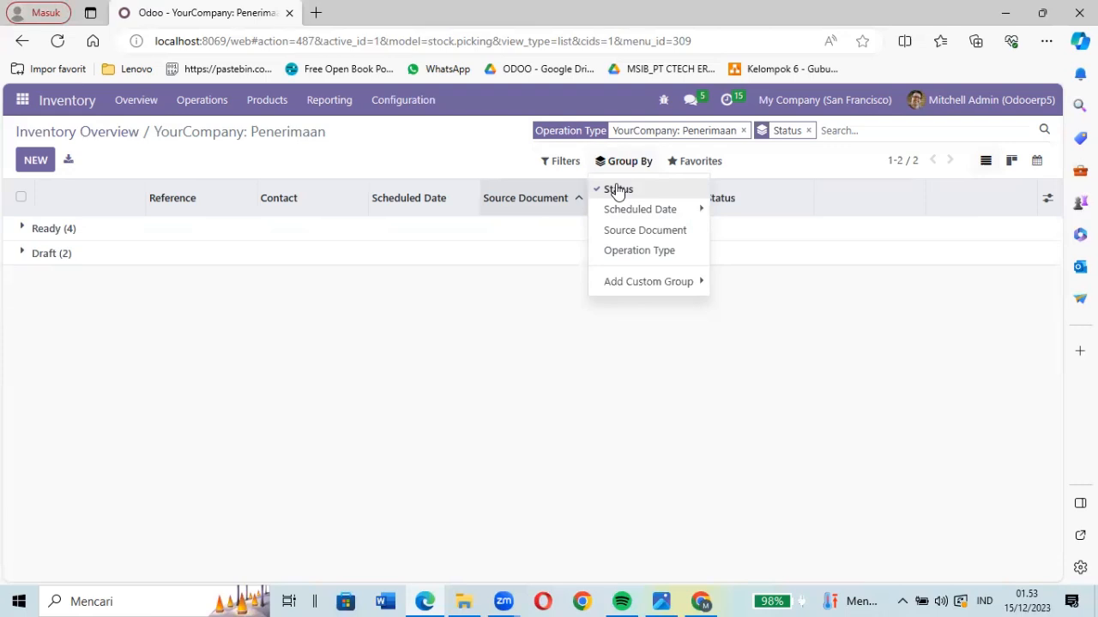
click(418, 283)
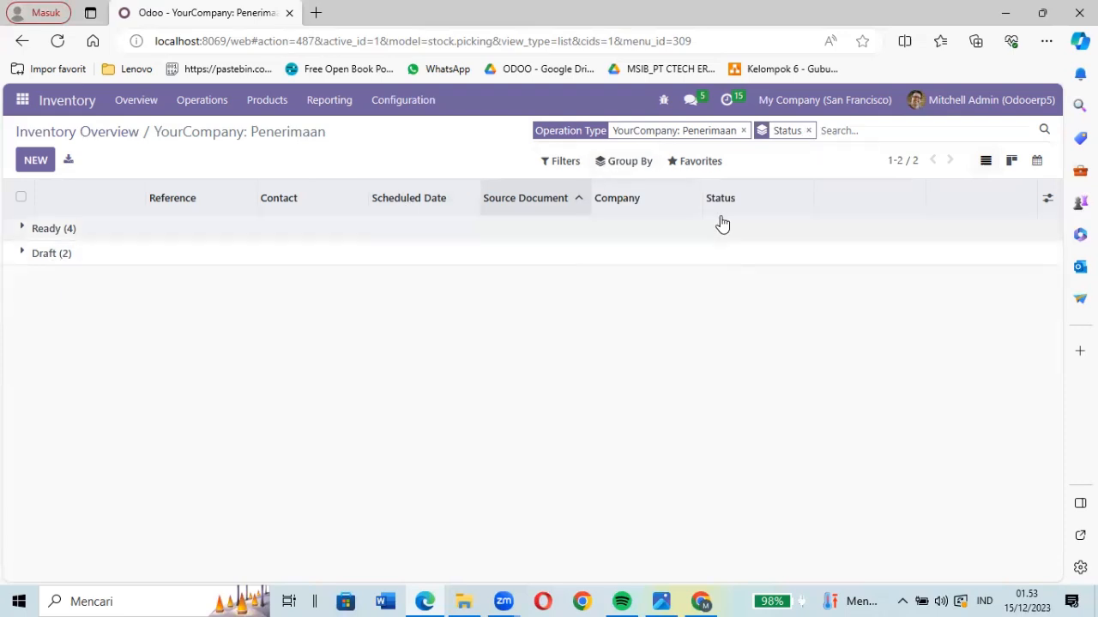
click(808, 131)
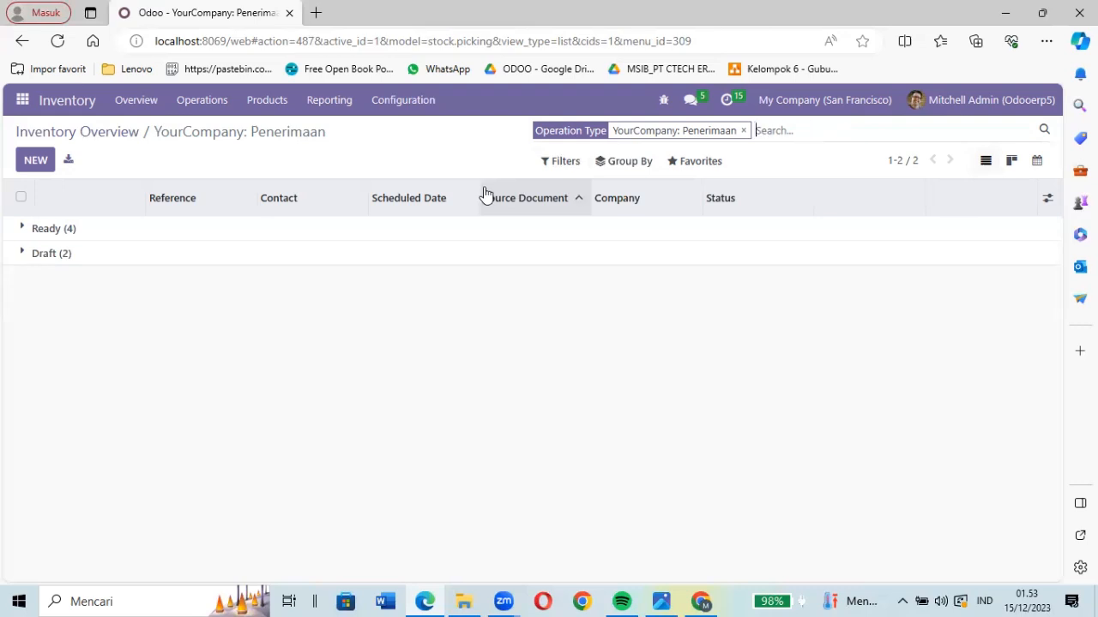
- Group the Penerimaan transfers by the month of their scheduled date, and remove the grouping after viewing it
click(621, 172)
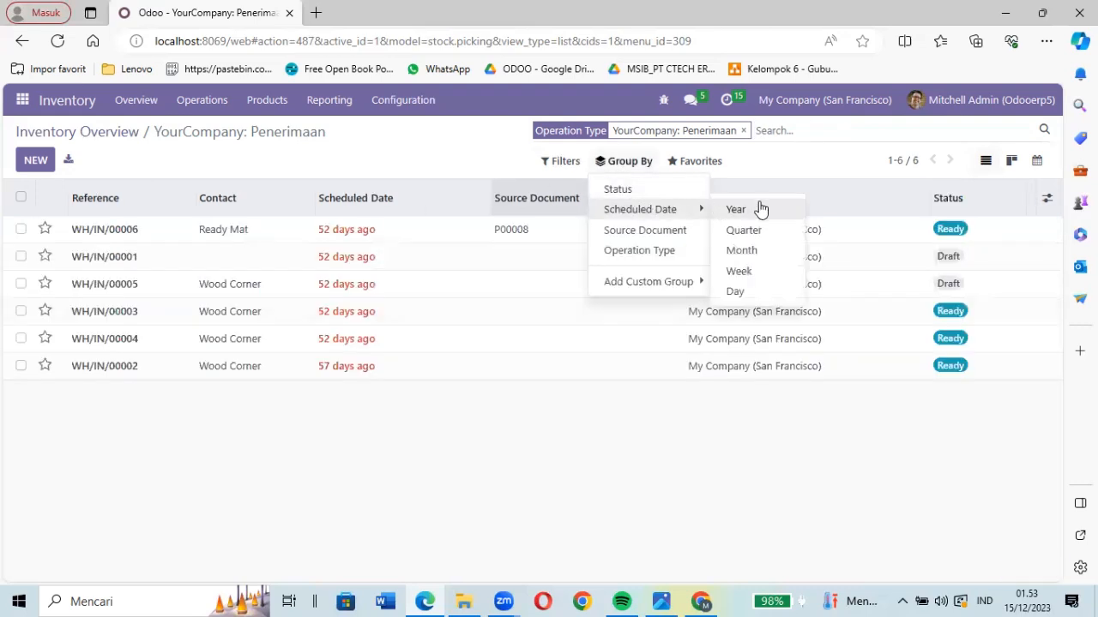
click(772, 255)
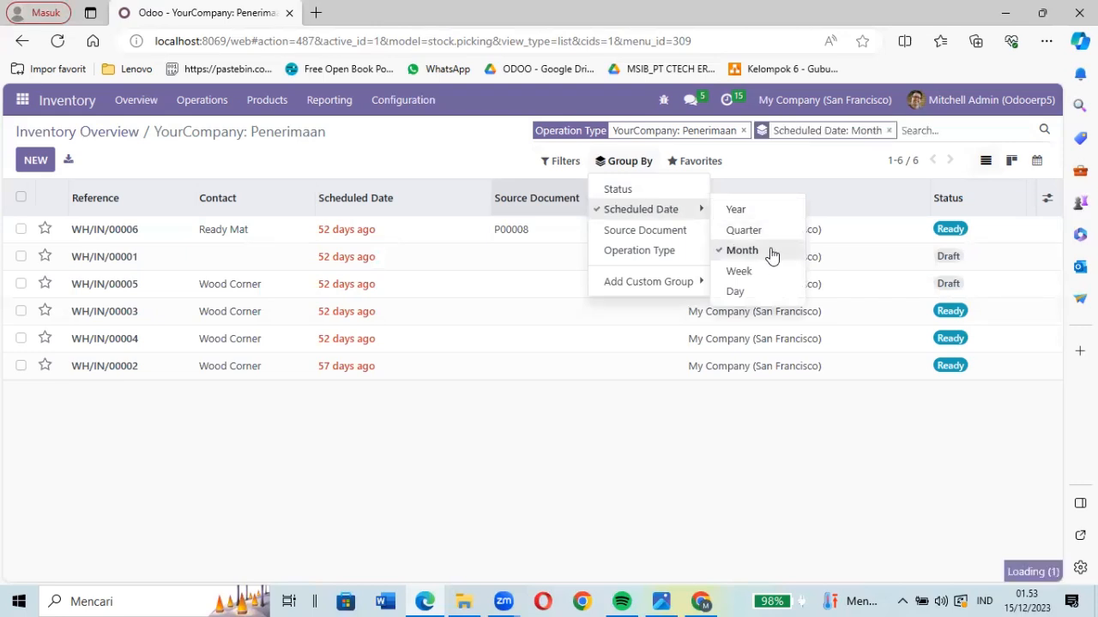
click(382, 349)
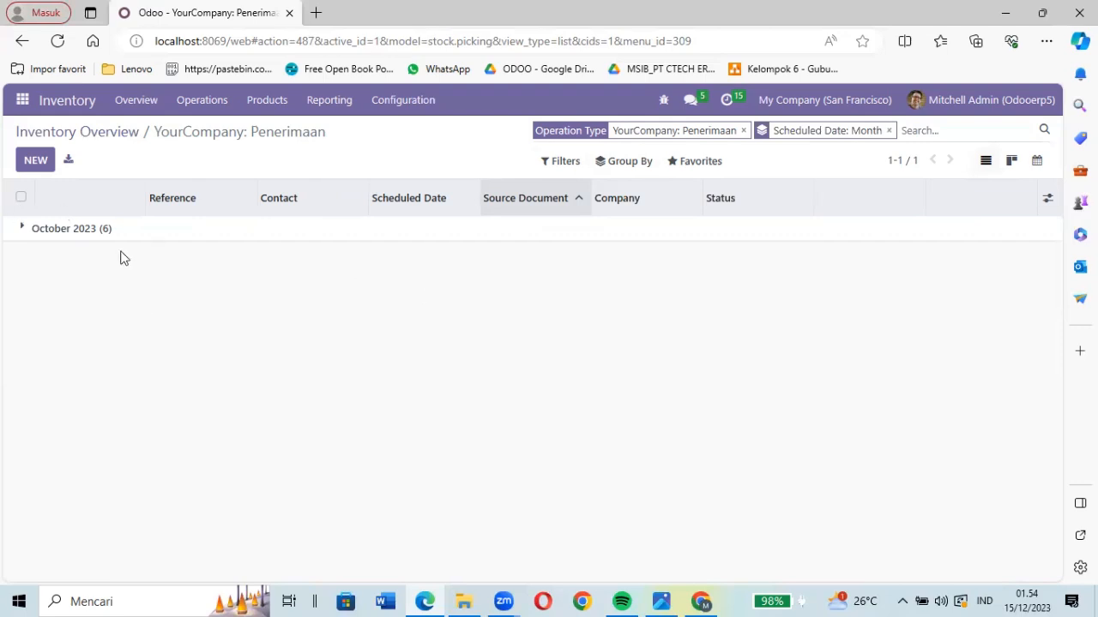
click(889, 131)
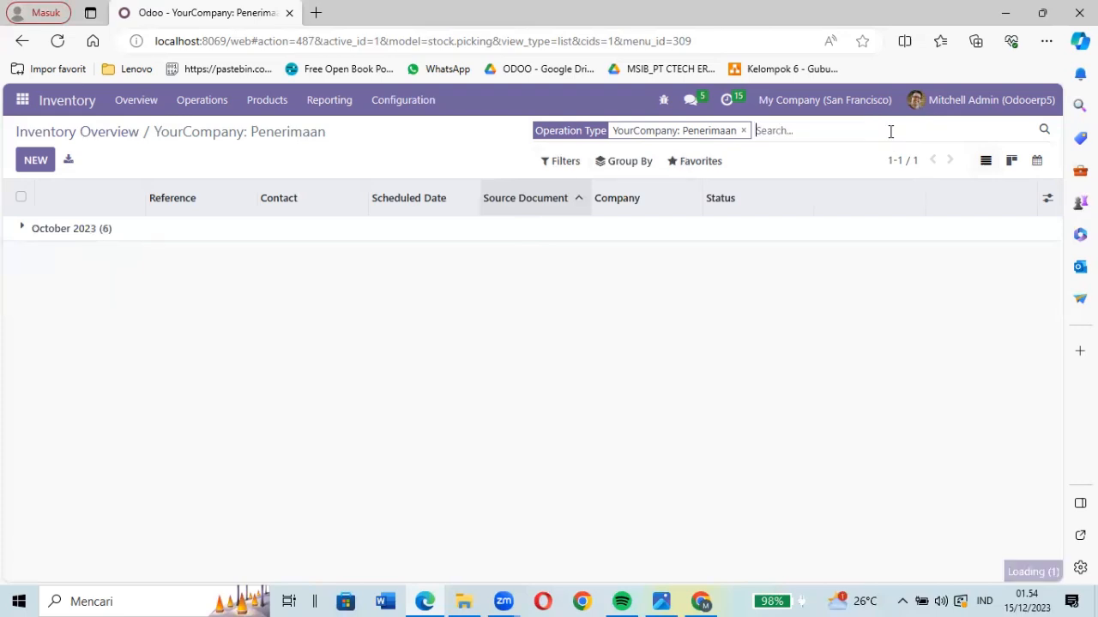
click(578, 167)
click(666, 169)
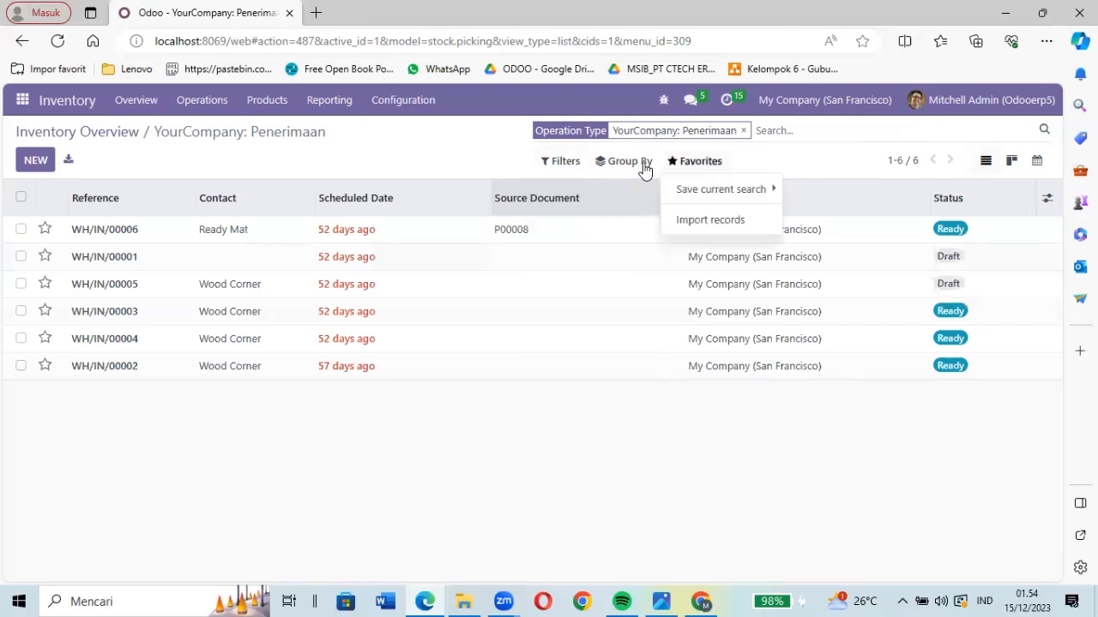
click(644, 169)
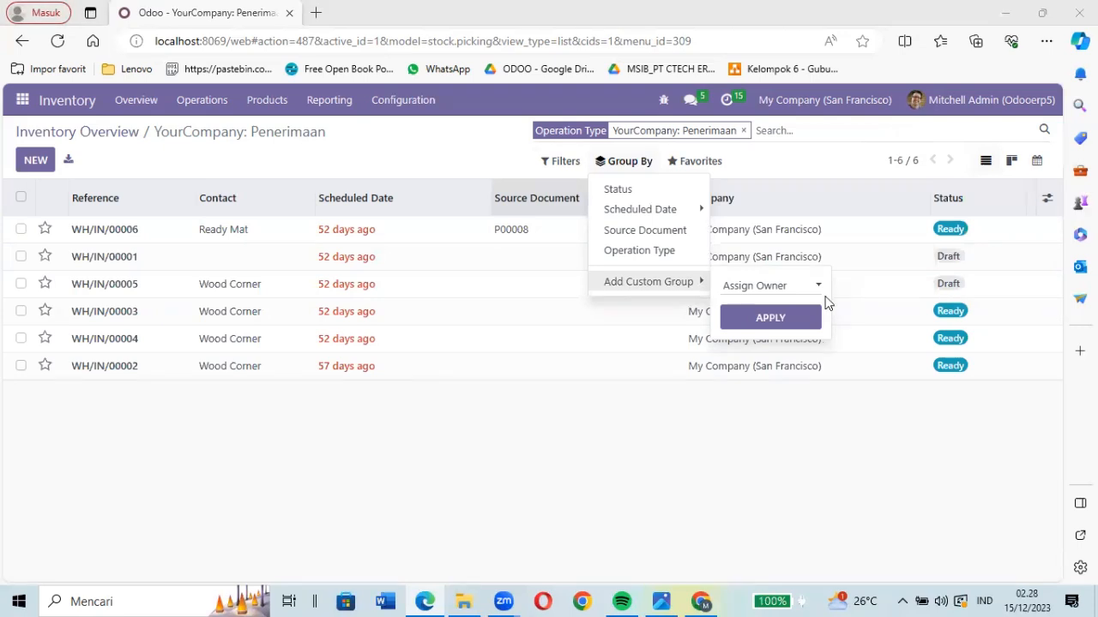
click(654, 425)
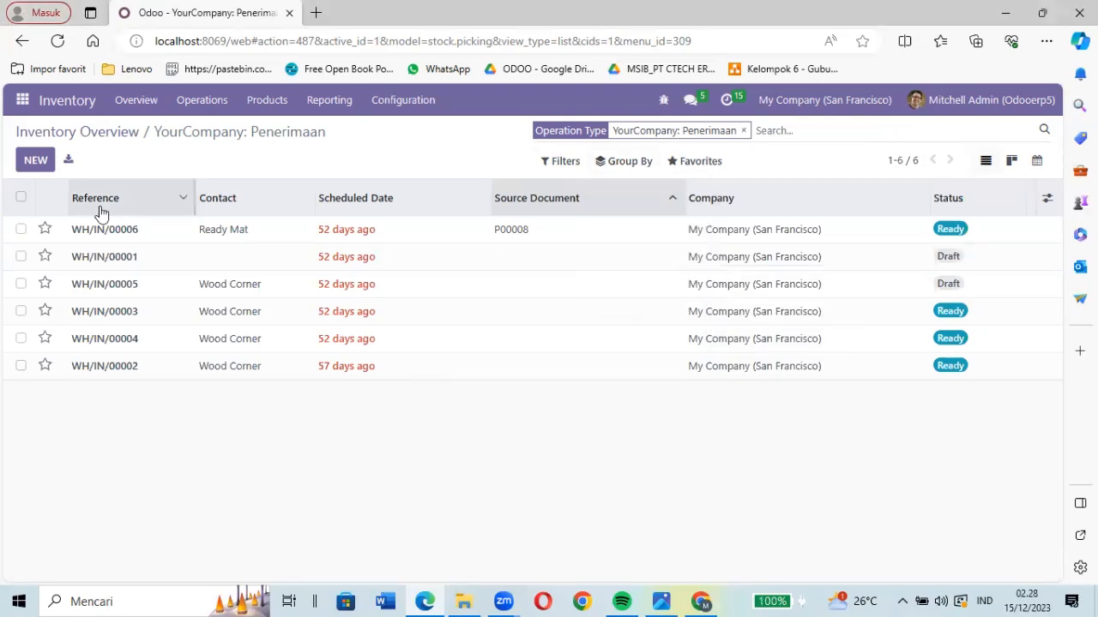
- Open the Settings app on its general settings
click(23, 100)
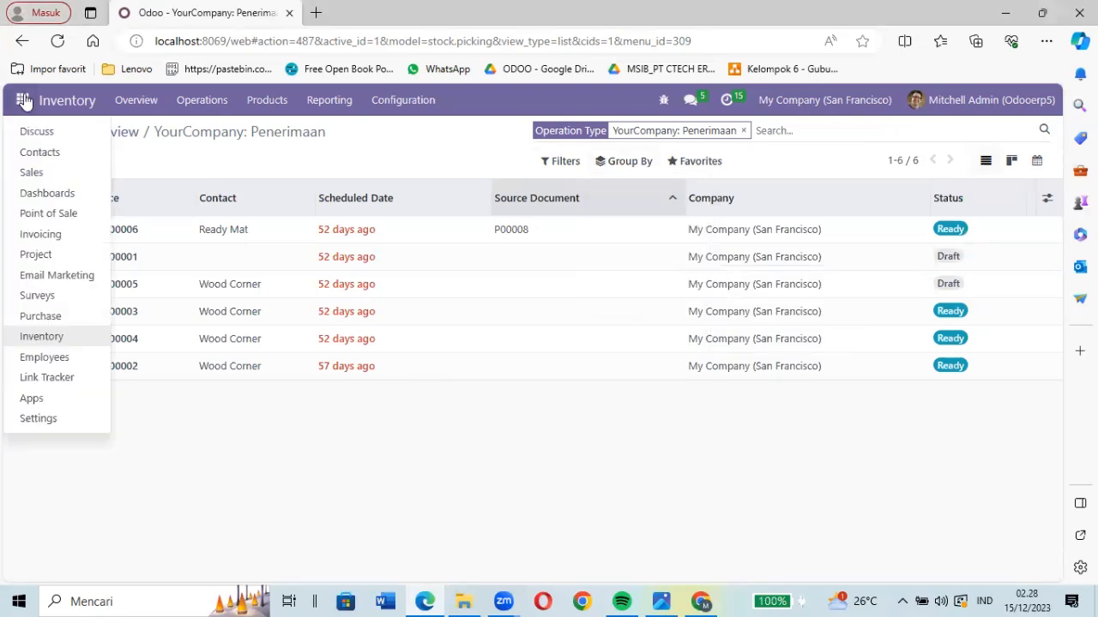
click(38, 417)
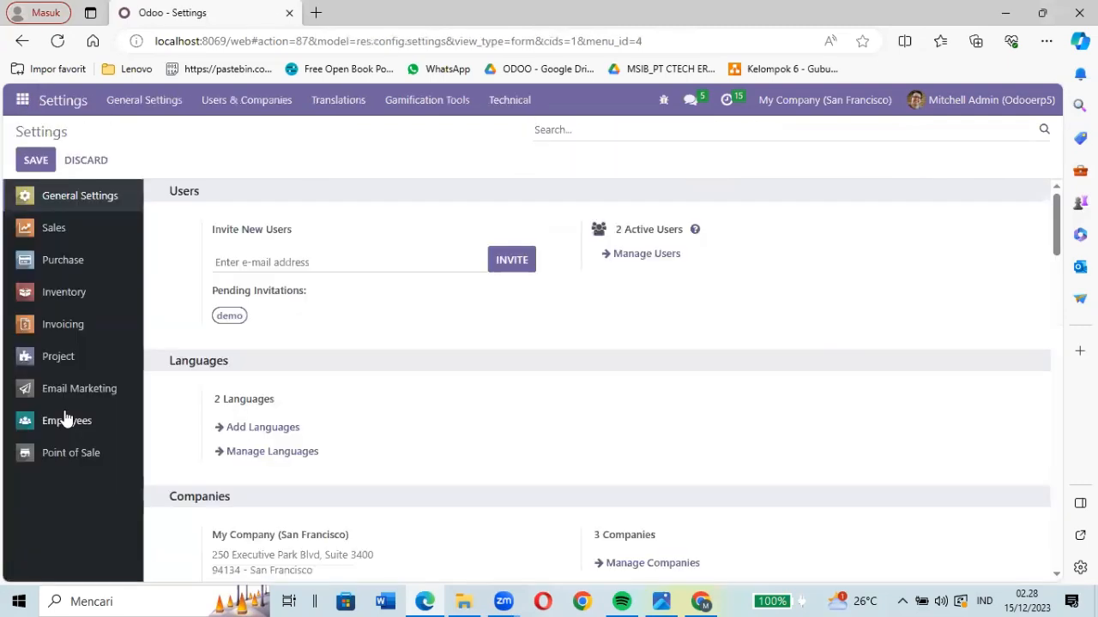
- Open the Indonesian / Bahasa Indonesia record from the Languages list and review its regional formats, date and time legends and examples
click(343, 111)
click(350, 140)
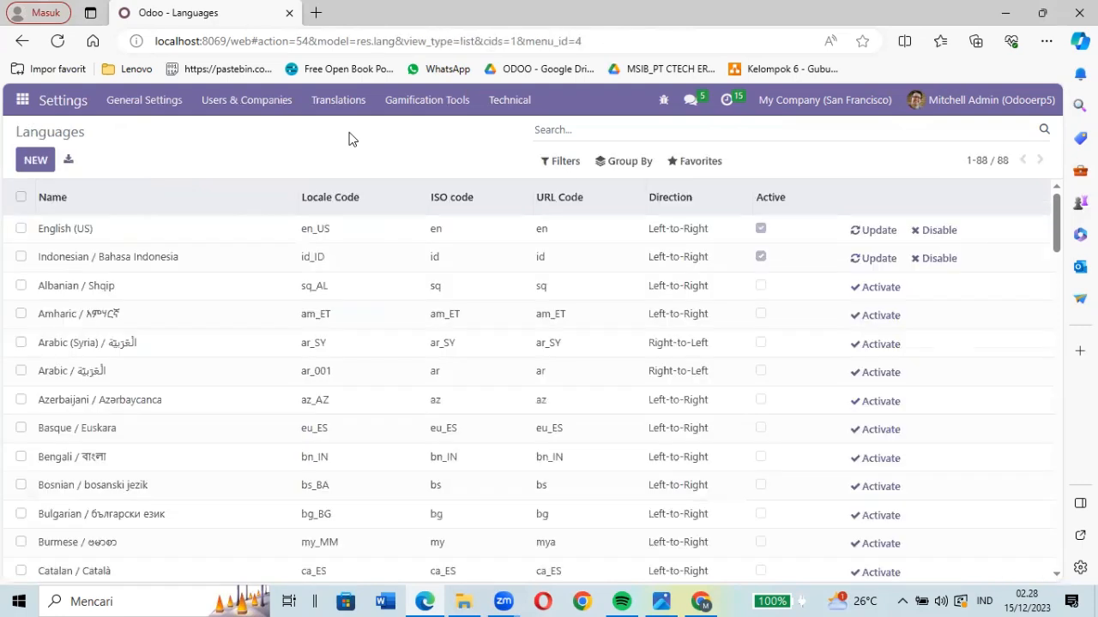
click(92, 259)
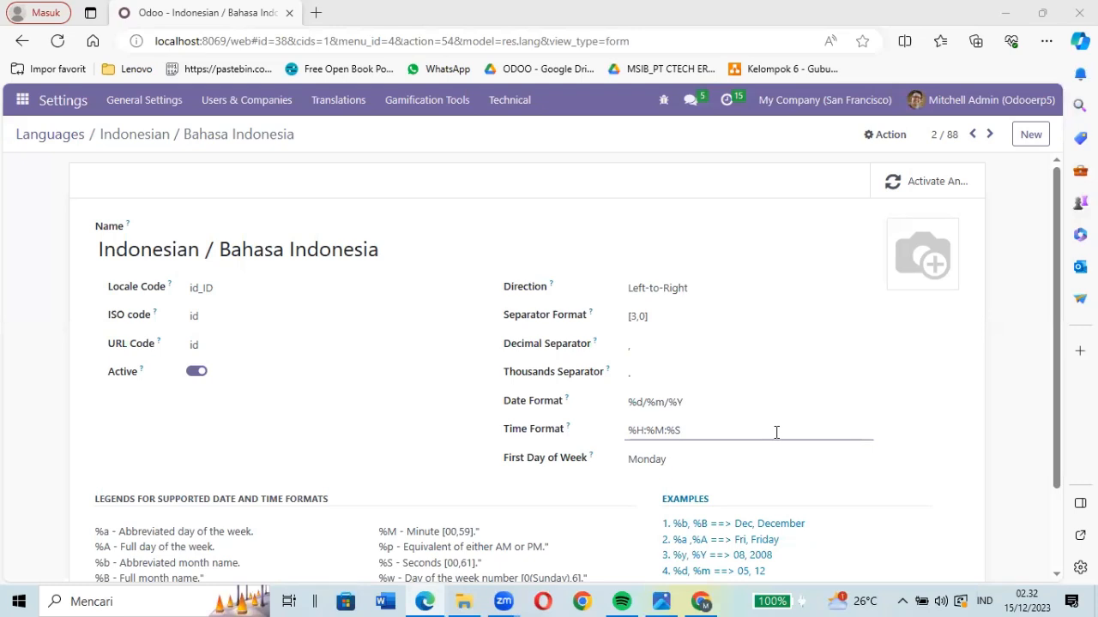
scroll(776, 433, down, 1)
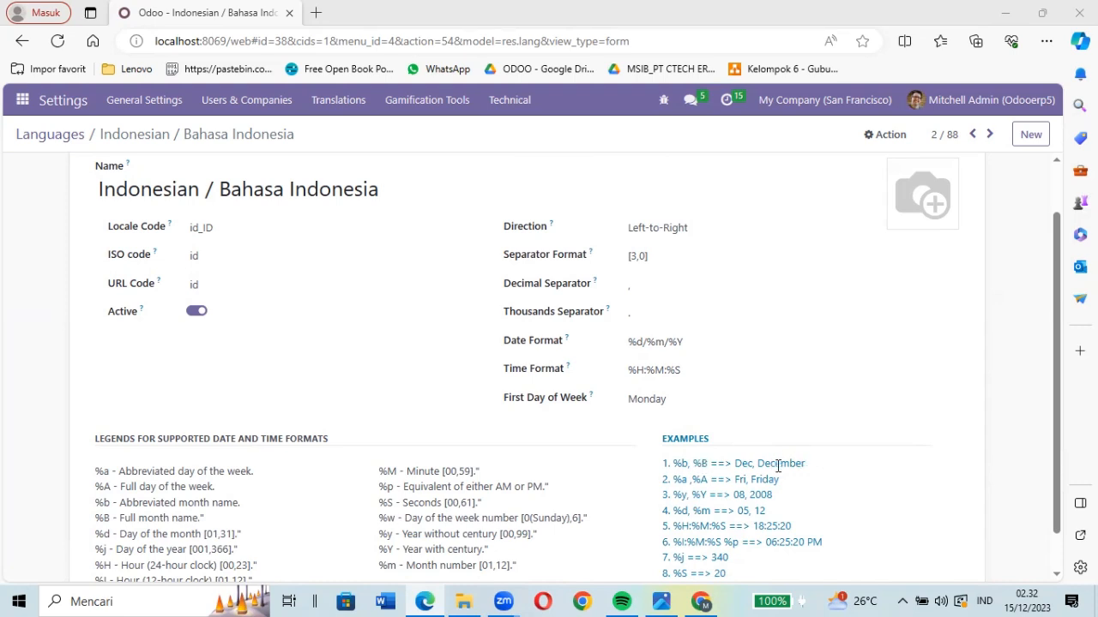
scroll(696, 470, down, 1)
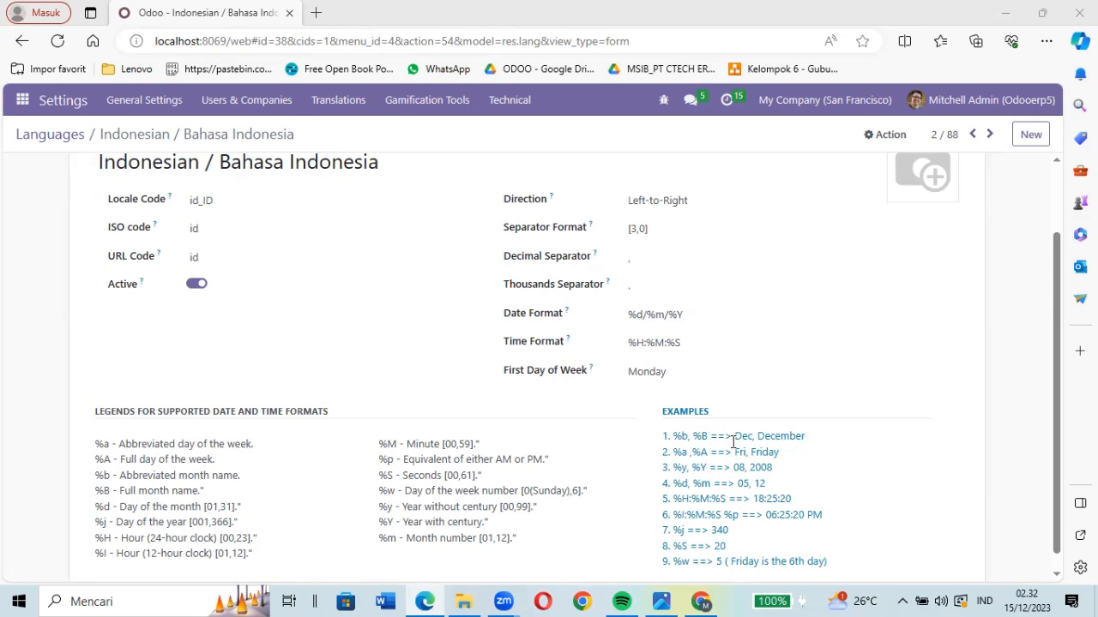
scroll(734, 441, down, 1)
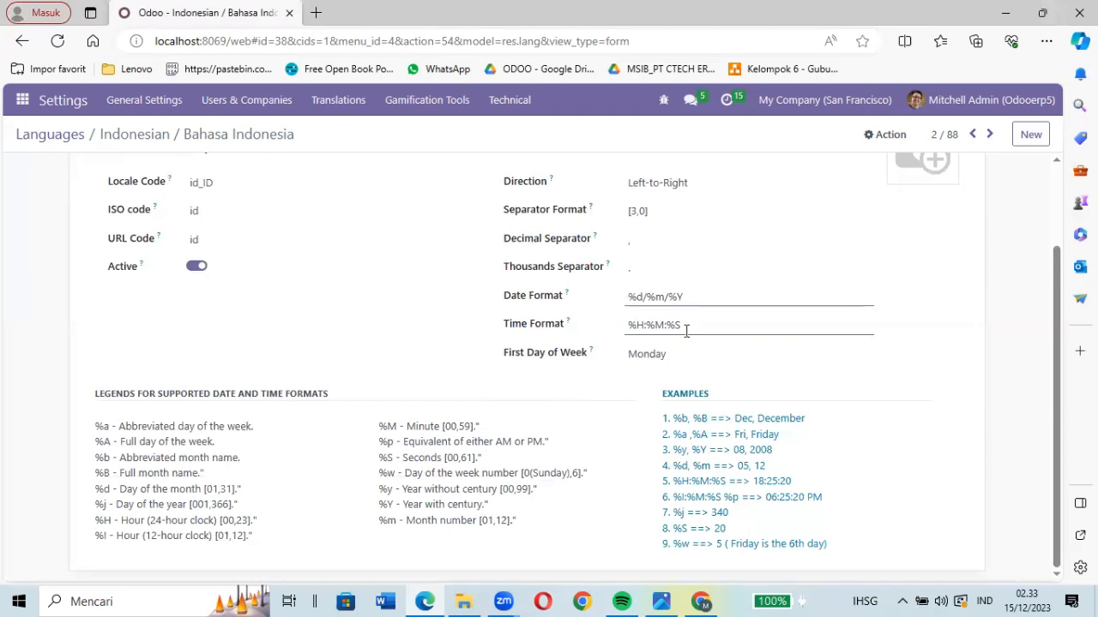
- Review the weekday options for the language's First Day of Week and choose Monday
click(676, 356)
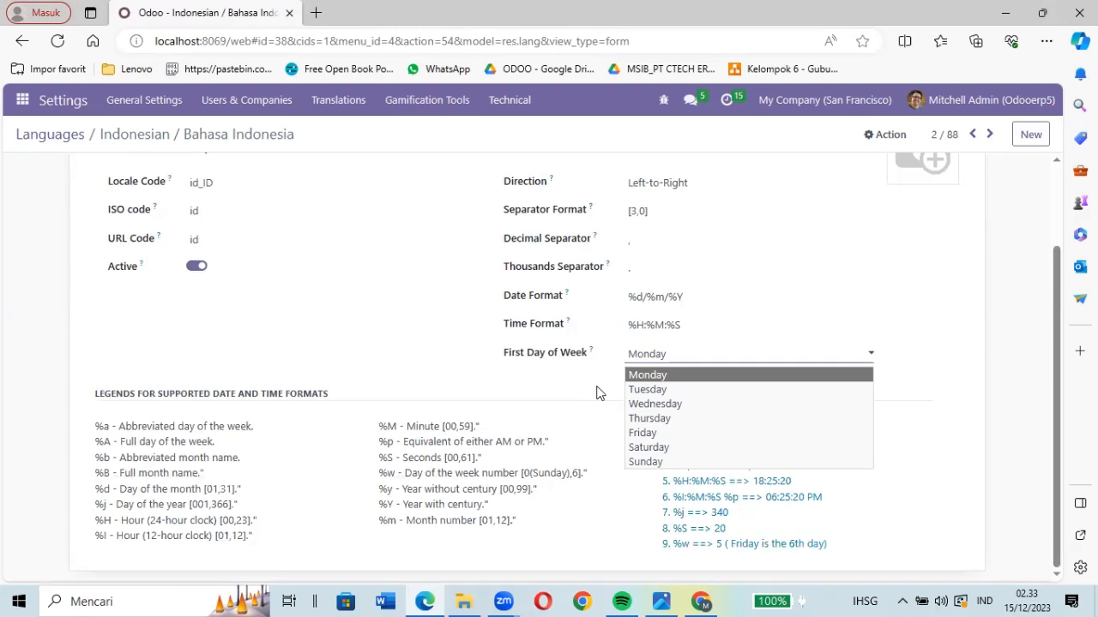
click(645, 375)
scroll(645, 378, up, 3)
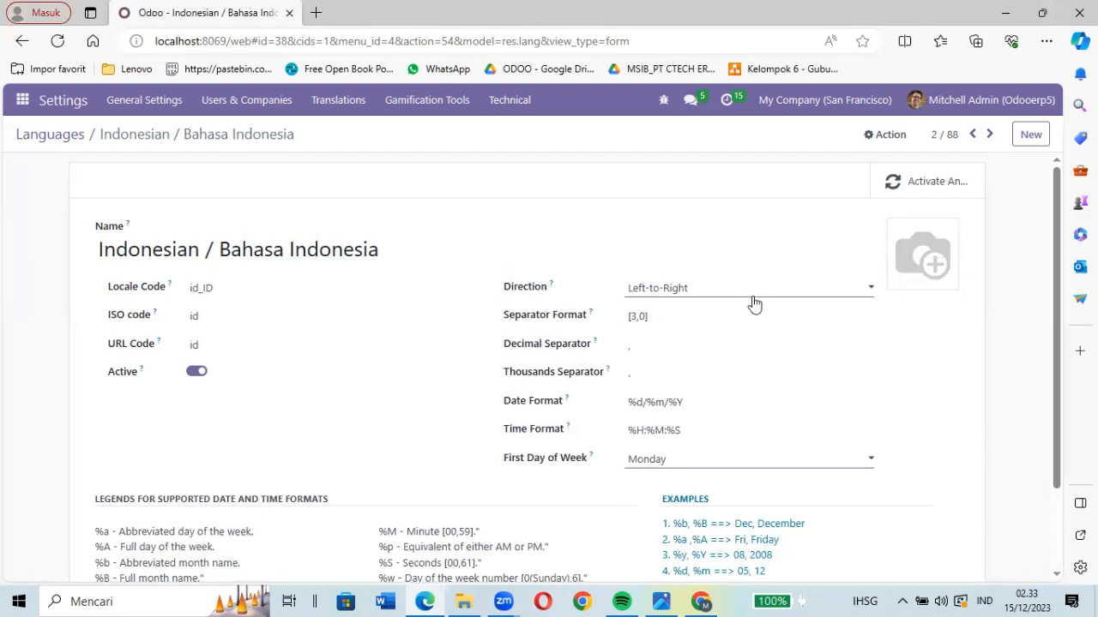
- Switch the First Day of Week to Wednesday, set it back to Monday, and save the language record
click(680, 468)
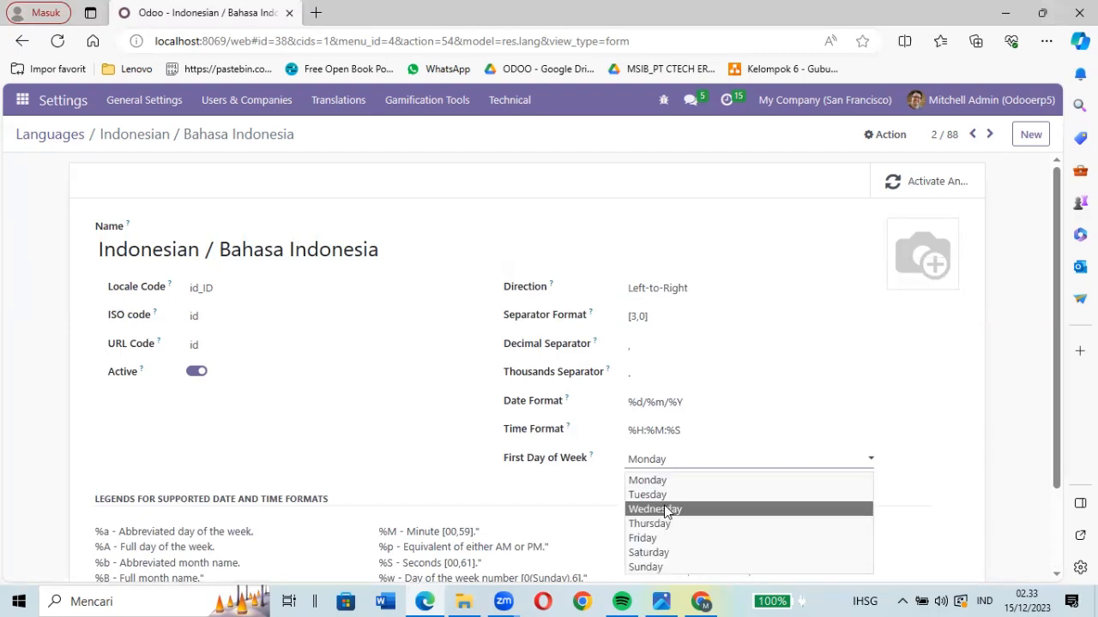
click(663, 507)
click(663, 464)
click(659, 481)
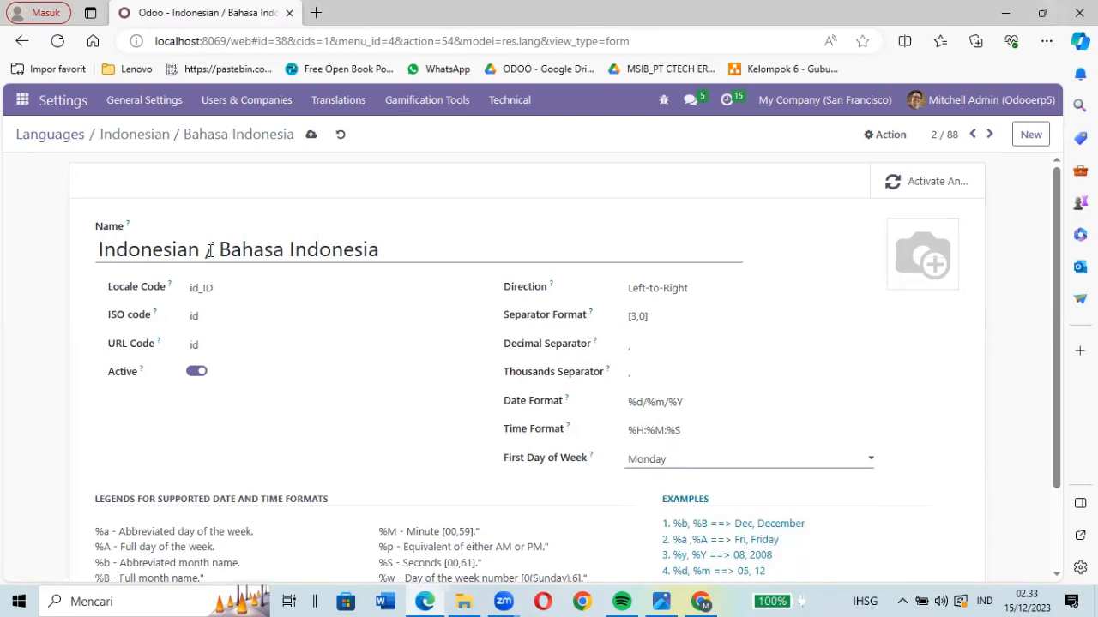
click(310, 137)
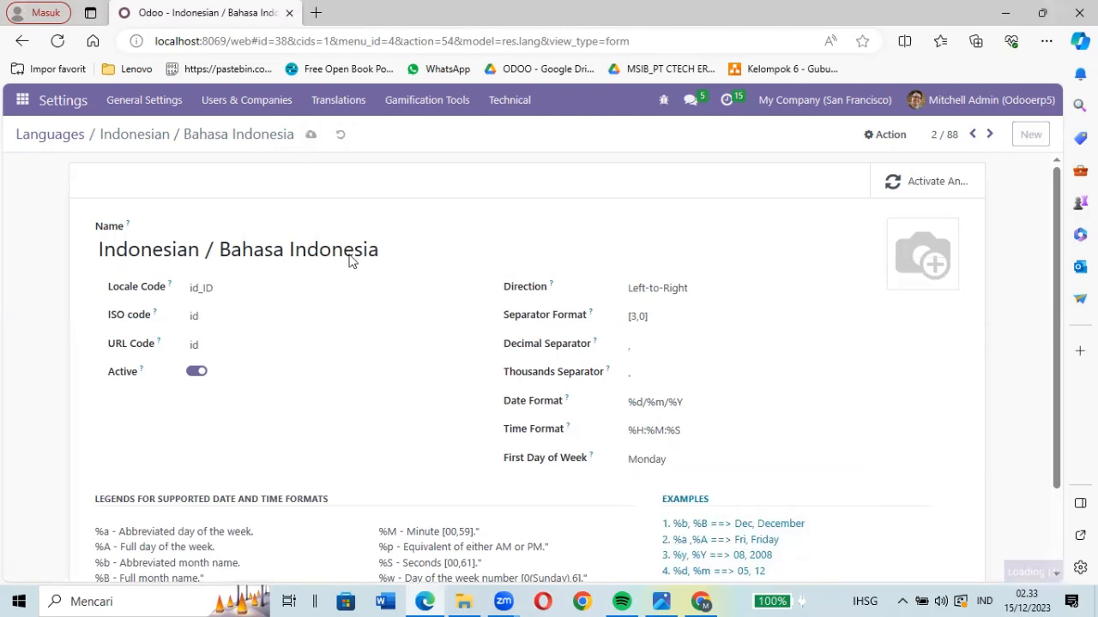